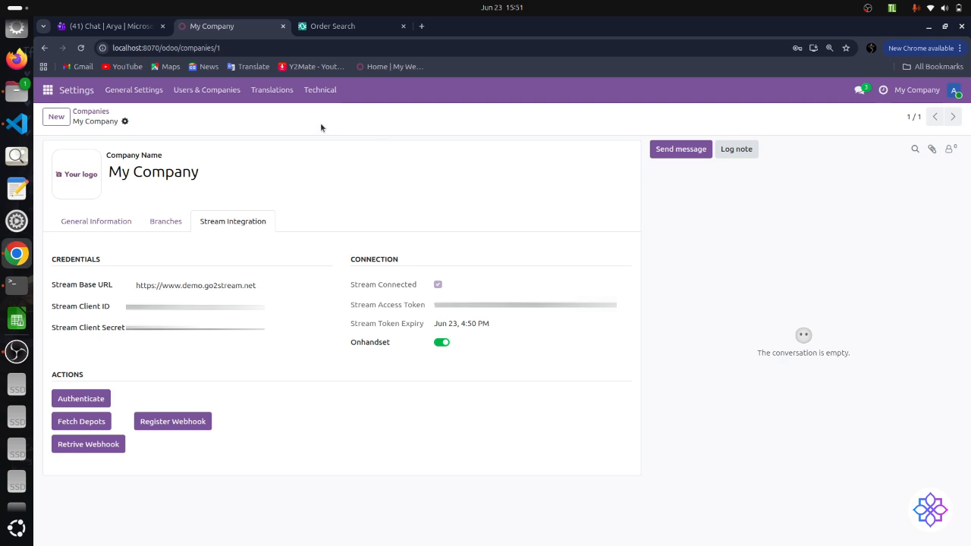
left_click(197, 94)
left_click(174, 166)
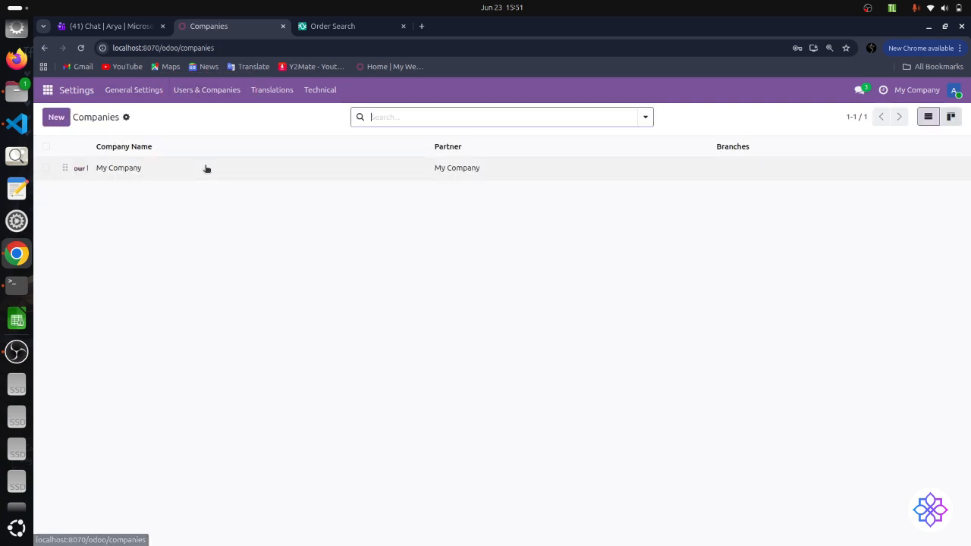
left_click(189, 174)
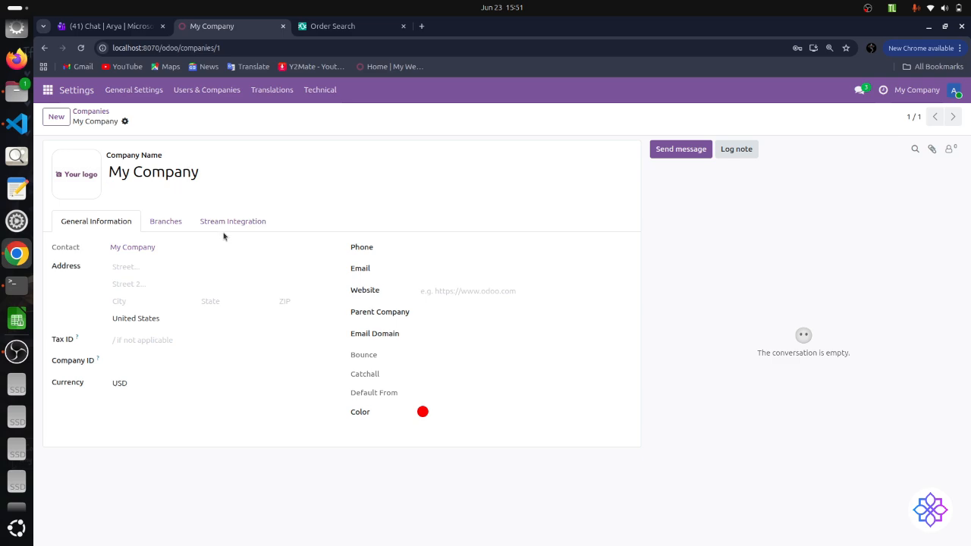
left_click(243, 223)
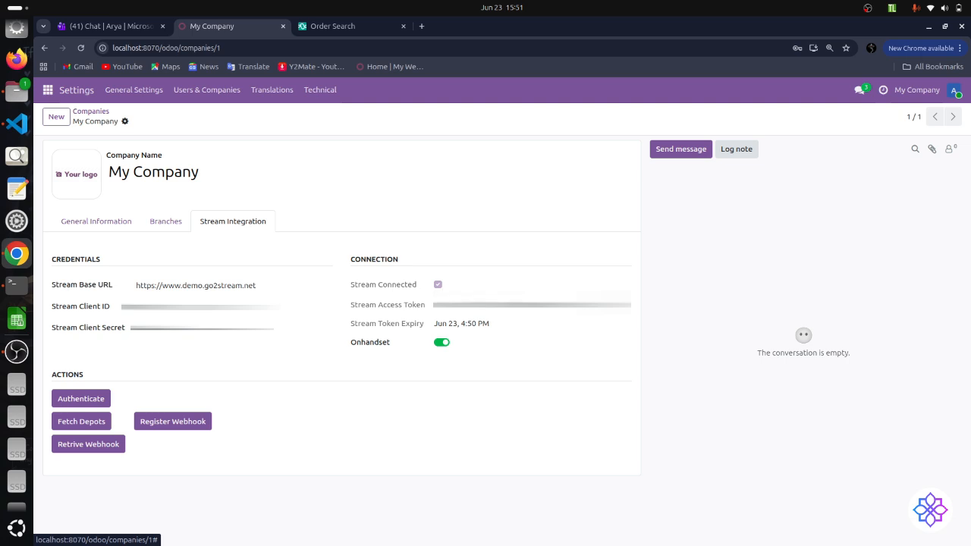
Step: Re-authenticate My Company's Stream connection so the token expires Jun 23, 4:52 PM, then fetch depots
mouse_move(462, 326)
left_click(88, 399)
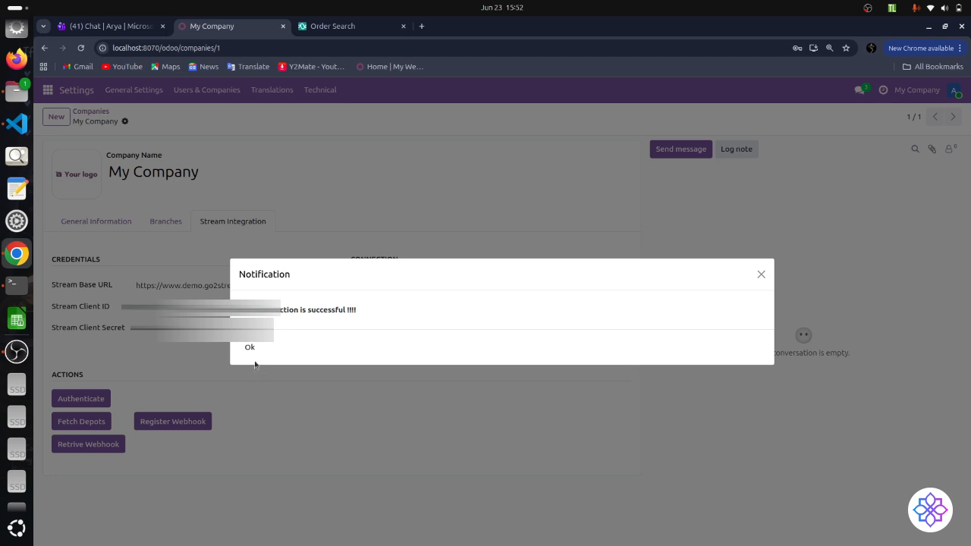
left_click(248, 349)
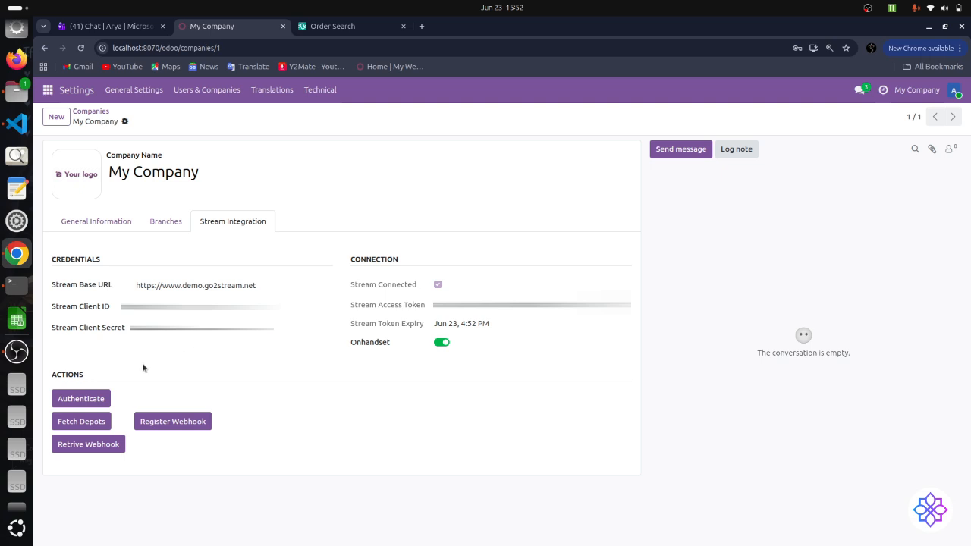
left_click(79, 427)
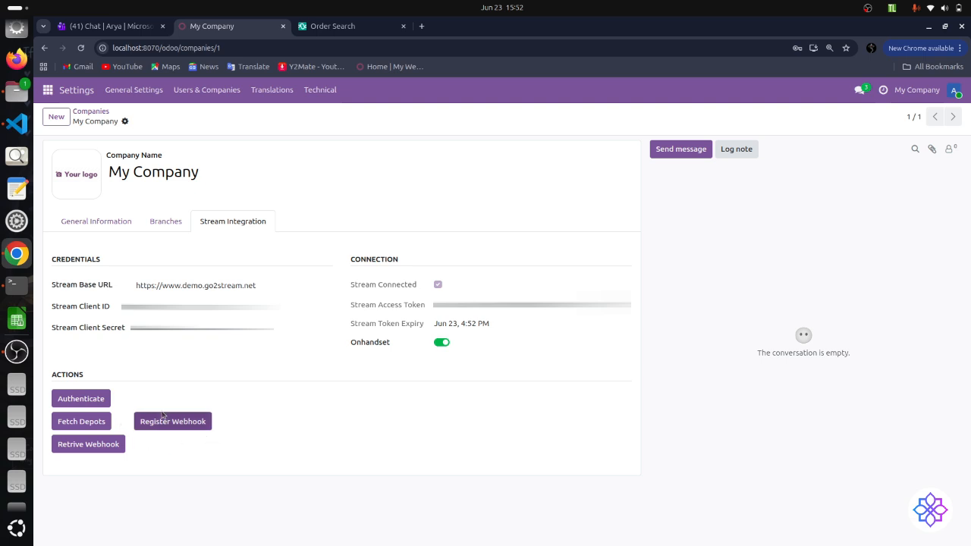
Step: Register My Company's Stream webhook and retrieve the registered webhook details
left_click(201, 427)
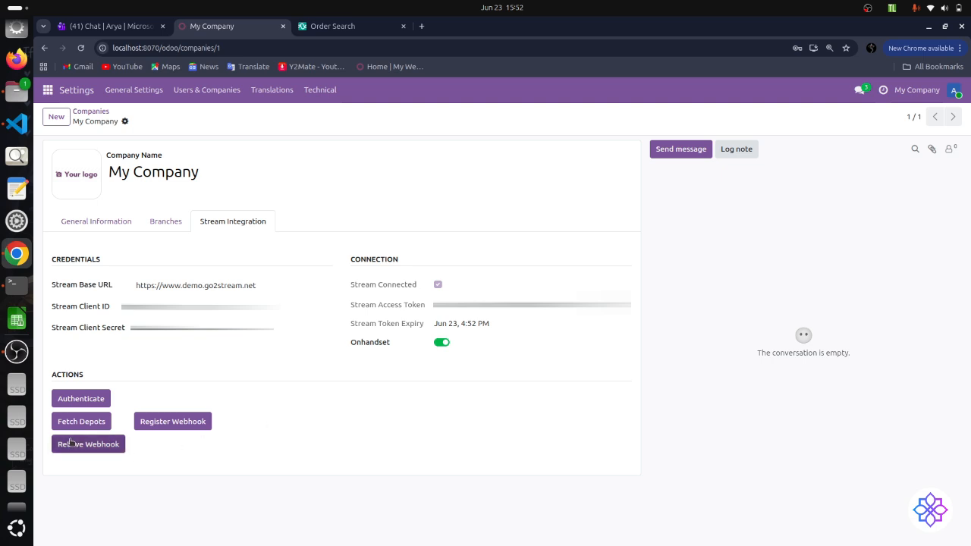
left_click(108, 444)
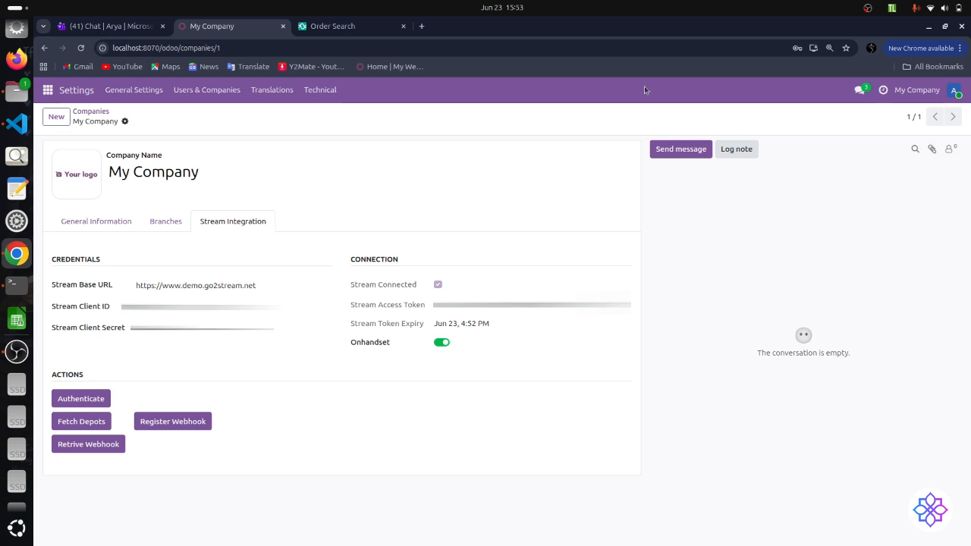
Step: In the Sales app, open and reload the Stream Depot list
left_click(48, 91)
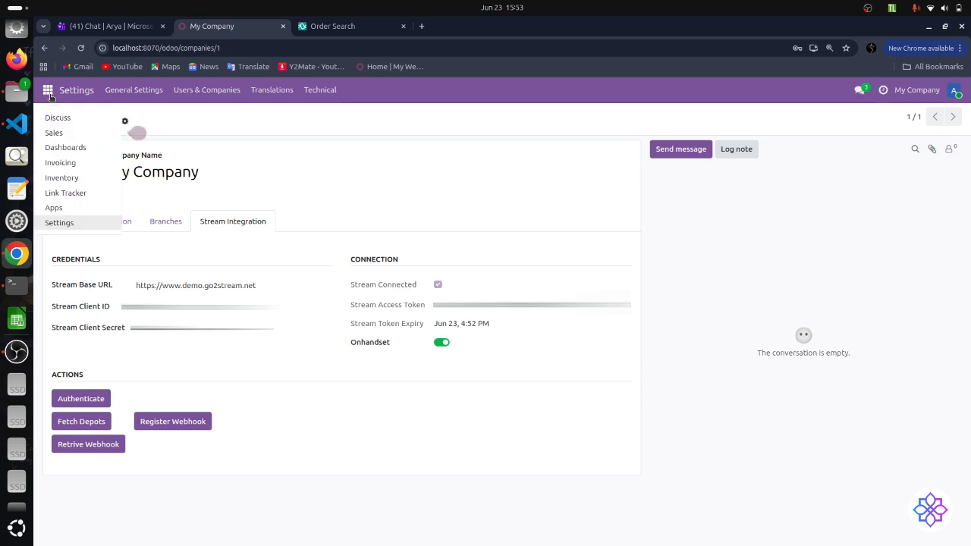
left_click(55, 133)
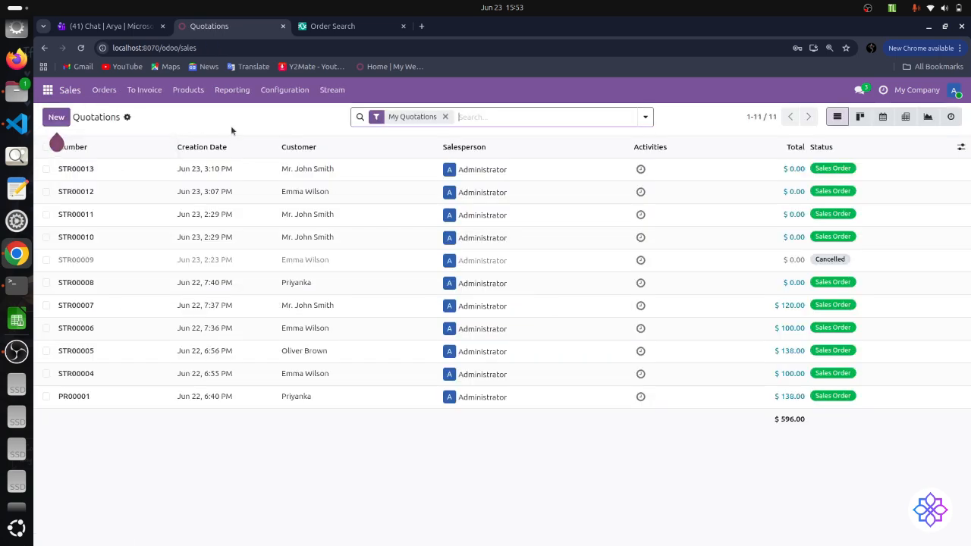
left_click(340, 97)
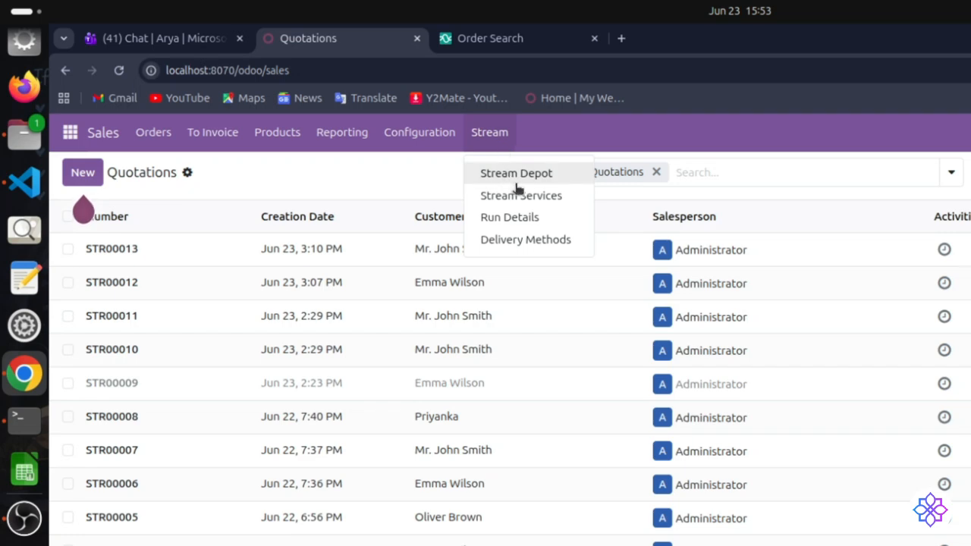
left_click(517, 175)
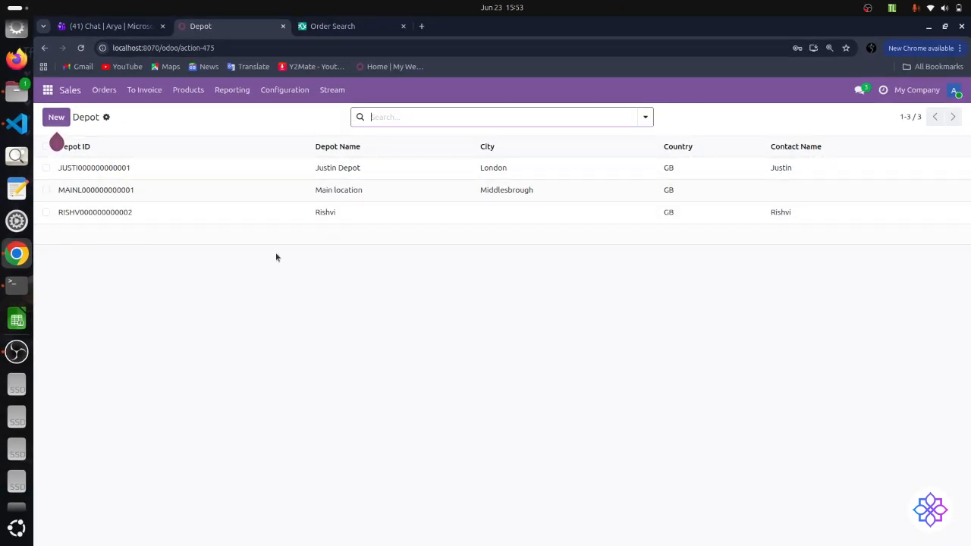
left_click(332, 91)
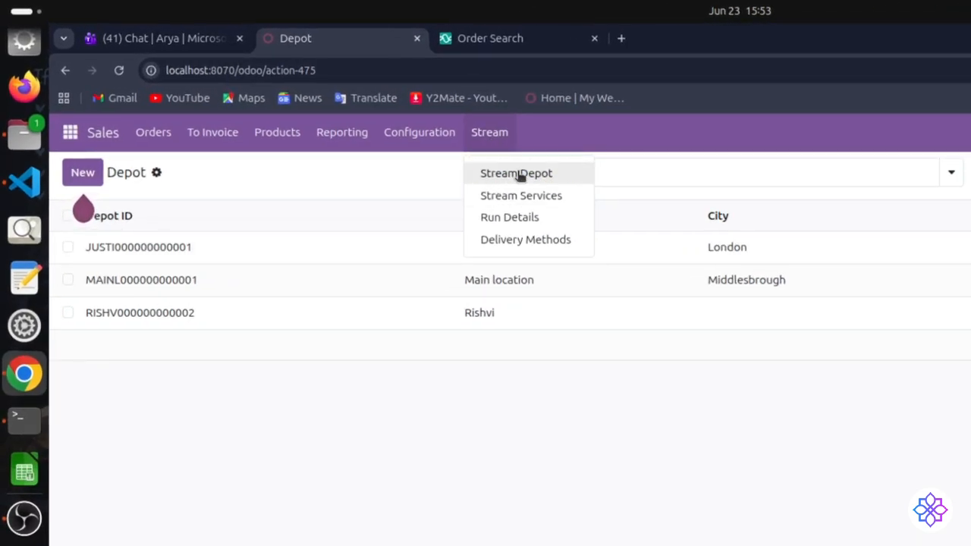
left_click(510, 176)
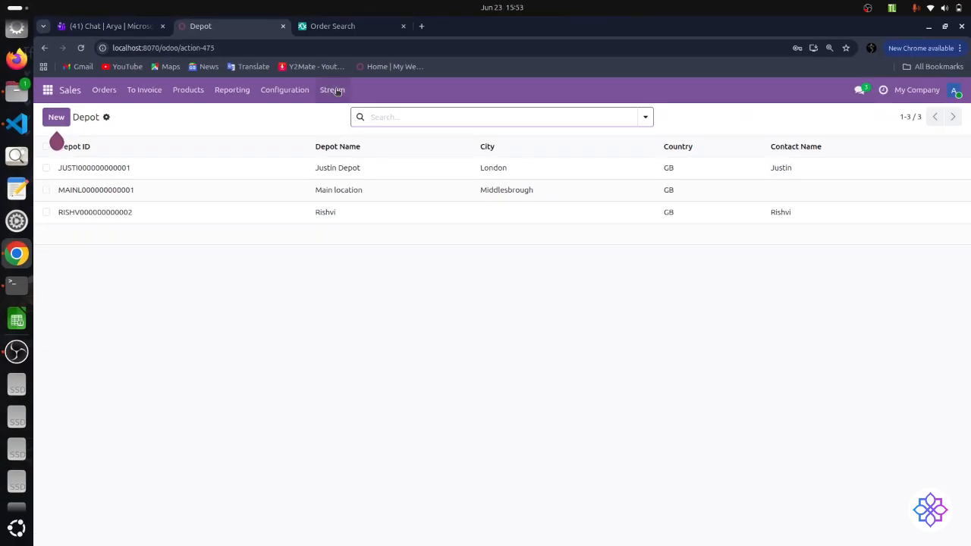
Step: View Stream Delivery Methods sorted by ID, then go to the Sales Orders list
left_click(336, 91)
left_click(223, 119)
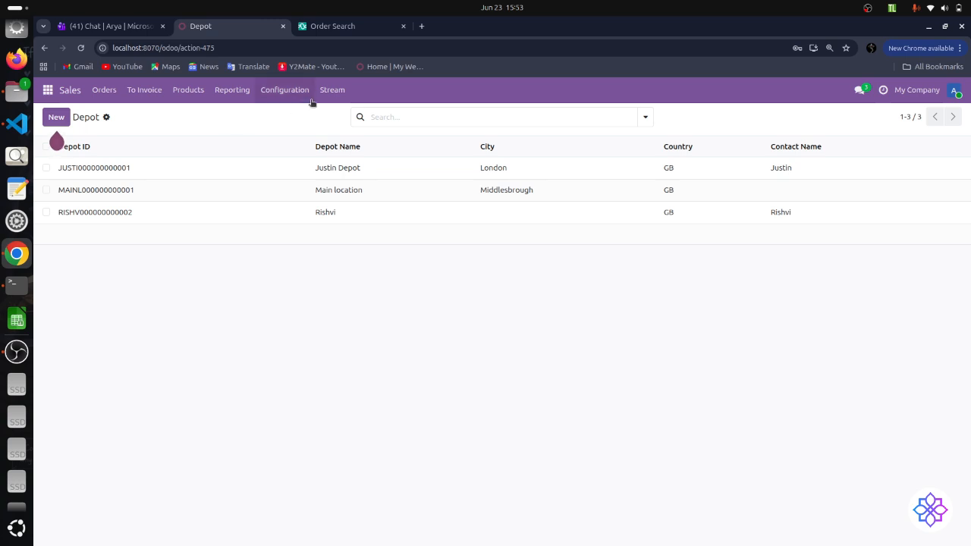
left_click(332, 90)
left_click(341, 161)
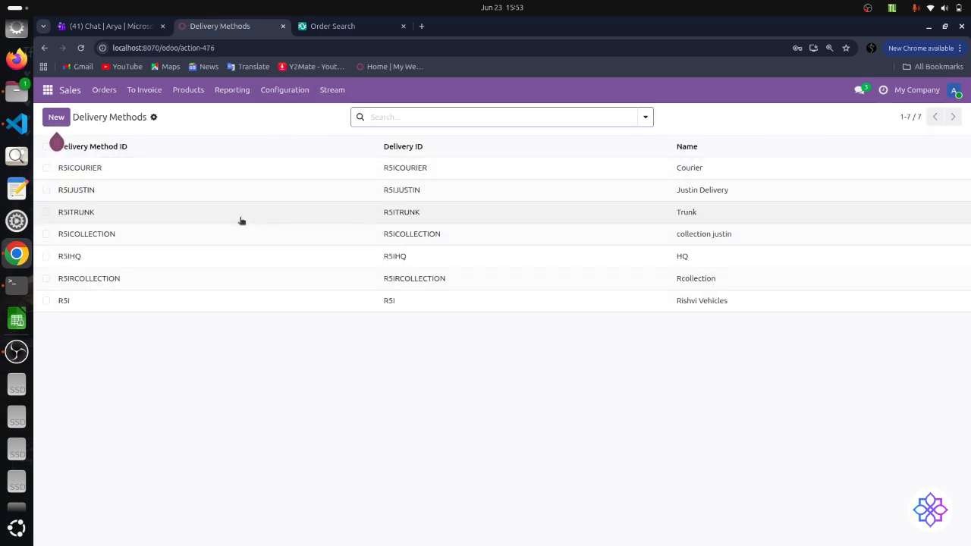
left_click(213, 145)
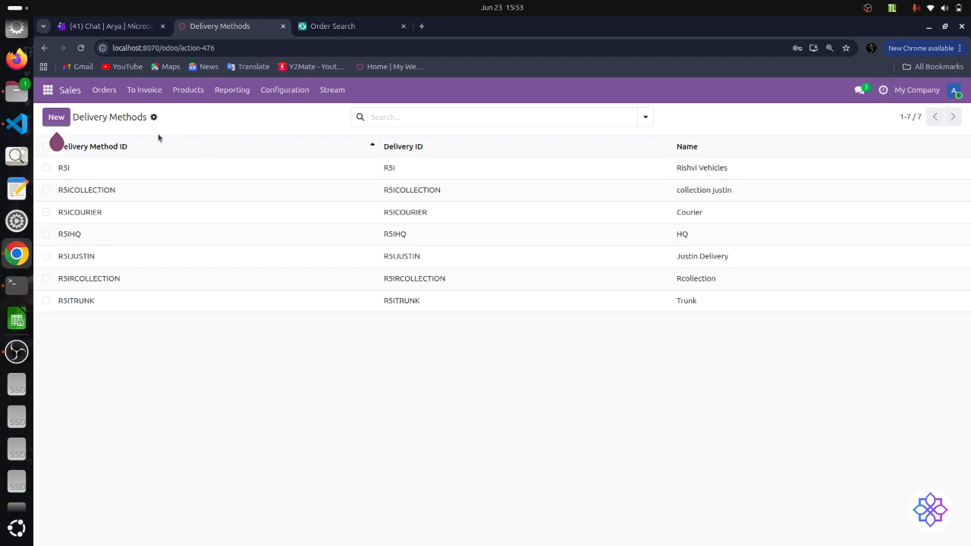
left_click(91, 94)
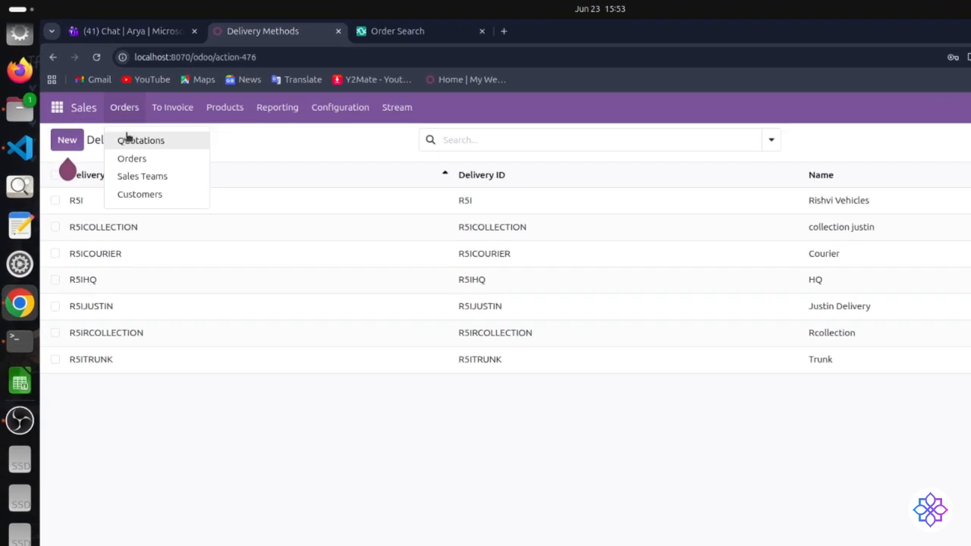
left_click(167, 194)
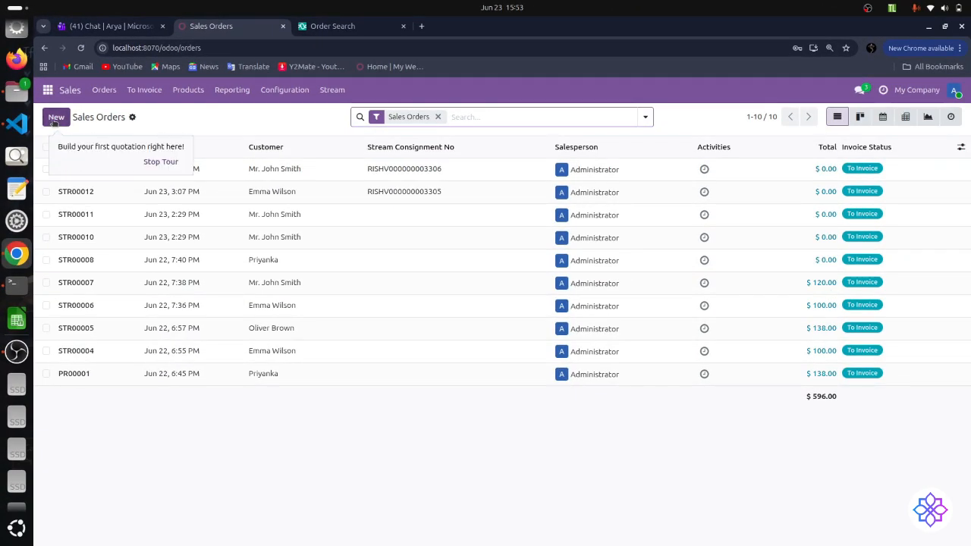
Step: Start a new quotation for a customer with Stream order type Delivery, booking required and address updates
left_click(56, 117)
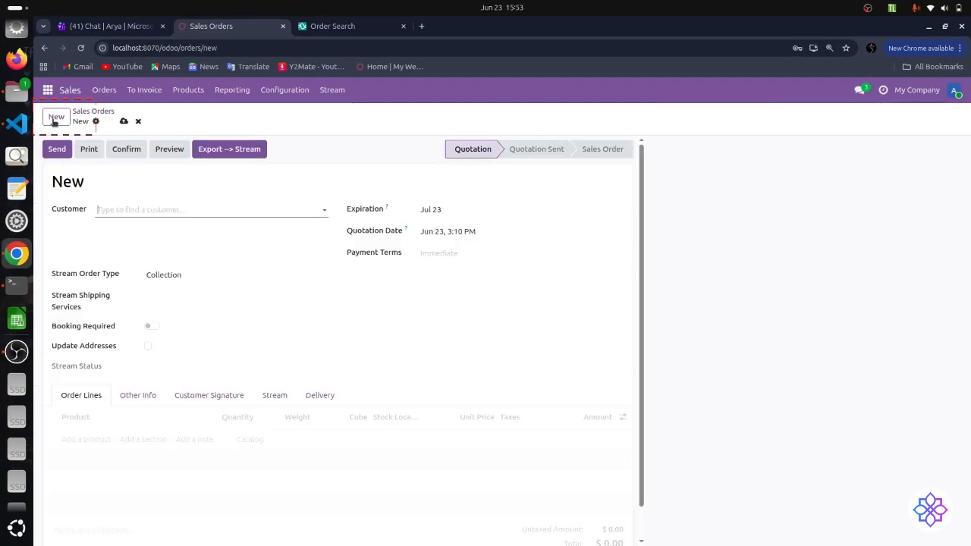
left_click(129, 209)
left_click(136, 232)
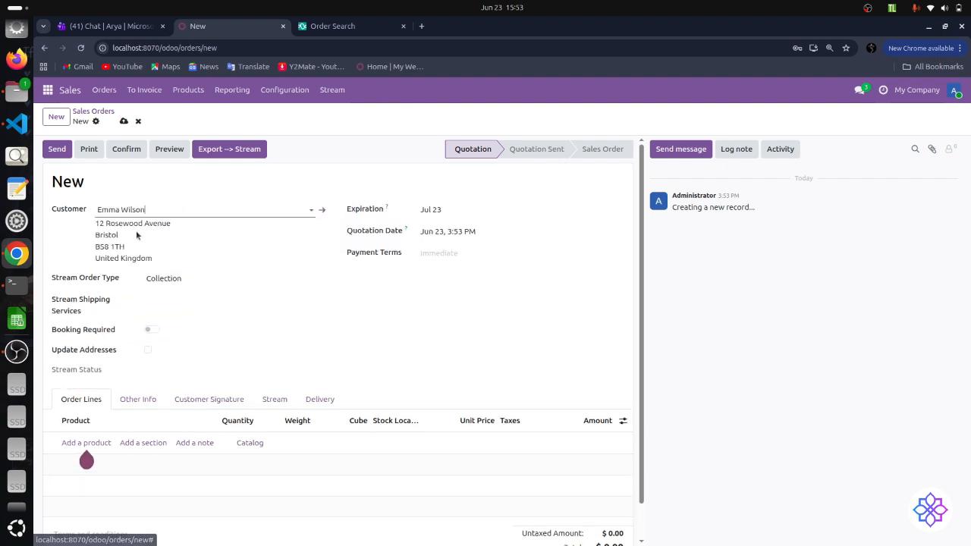
left_click(174, 279)
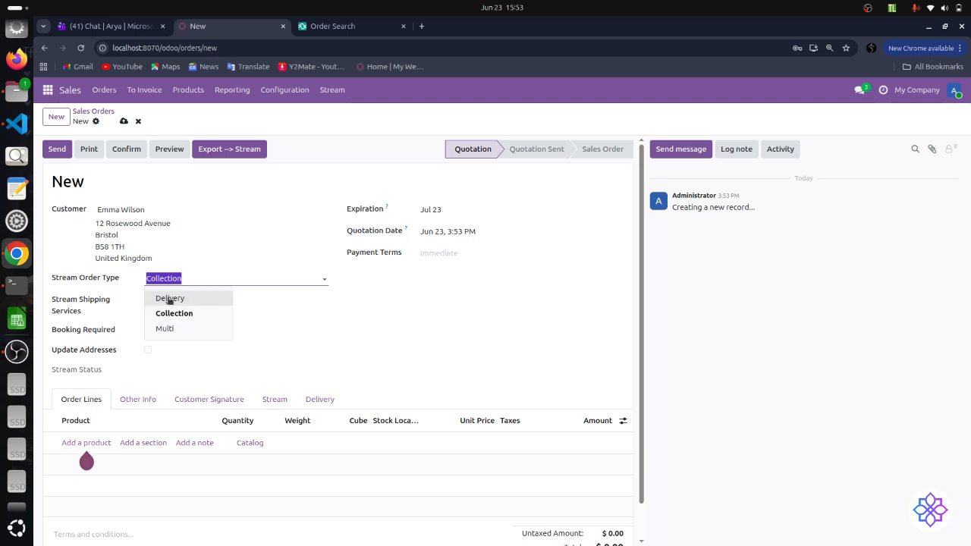
left_click(169, 298)
left_click(167, 299)
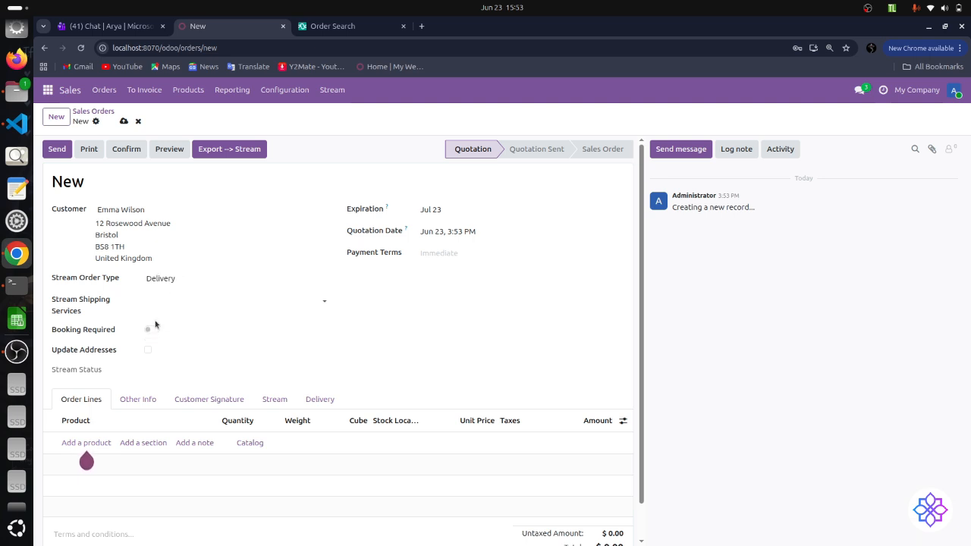
left_click(151, 329)
left_click(148, 350)
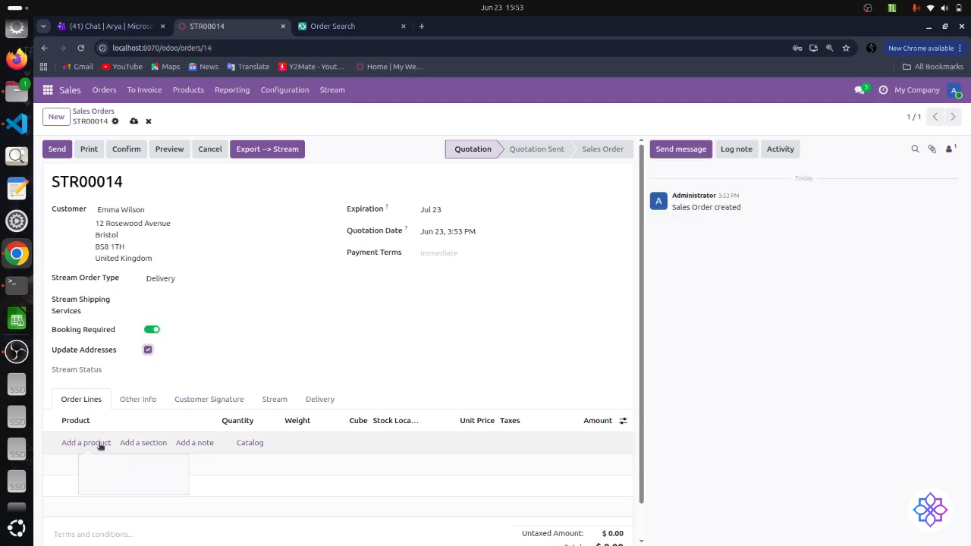
Step: Add a Bag line stocked from Justin Depot and review the Justin Depot location record
left_click(89, 442)
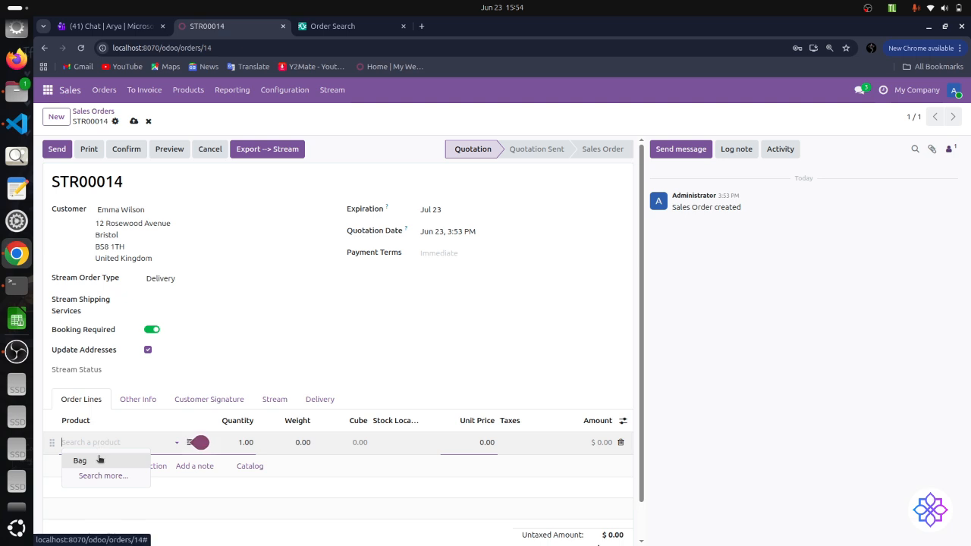
left_click(96, 461)
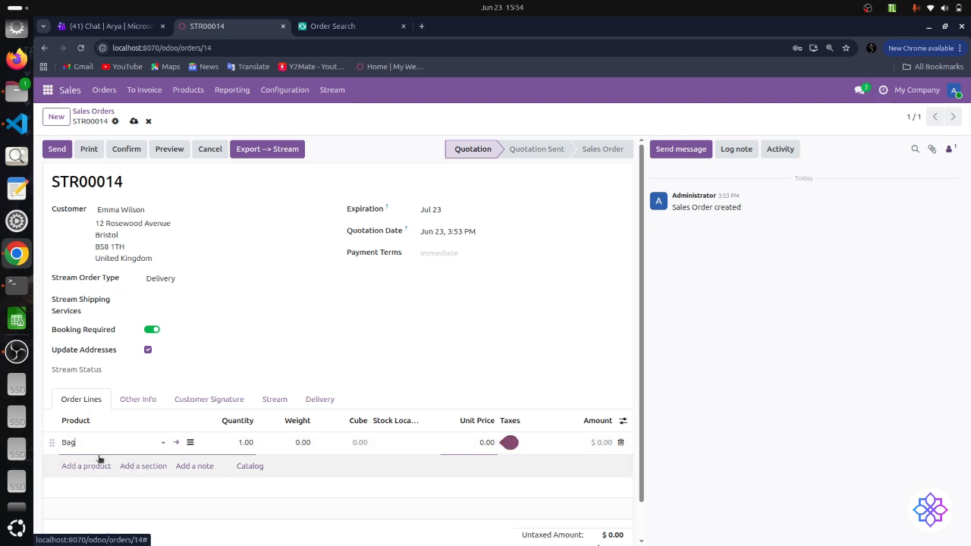
left_click(399, 444)
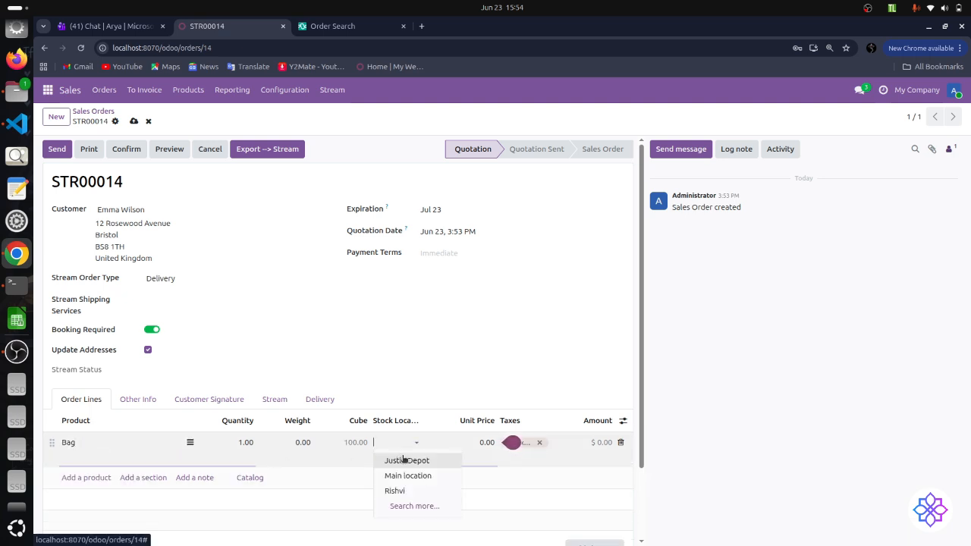
left_click(404, 460)
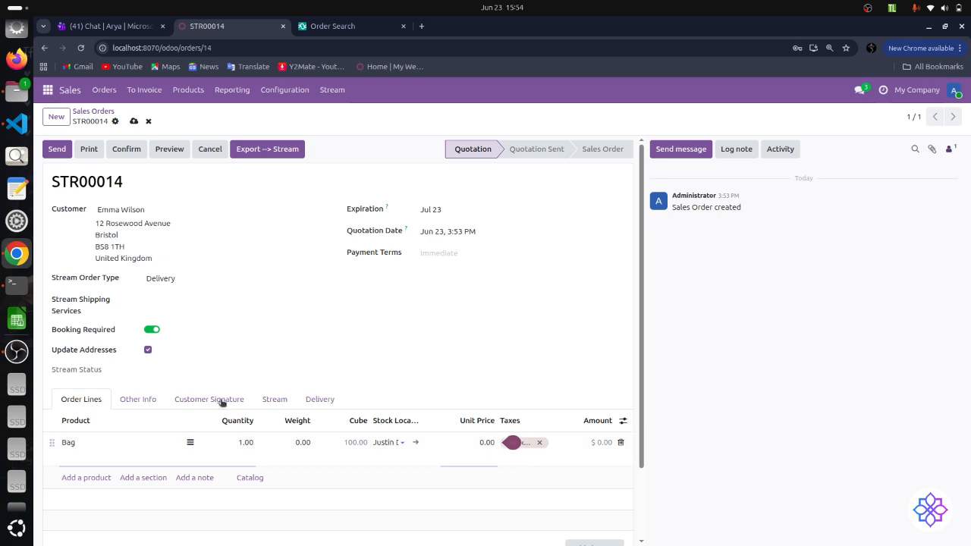
left_click(416, 444)
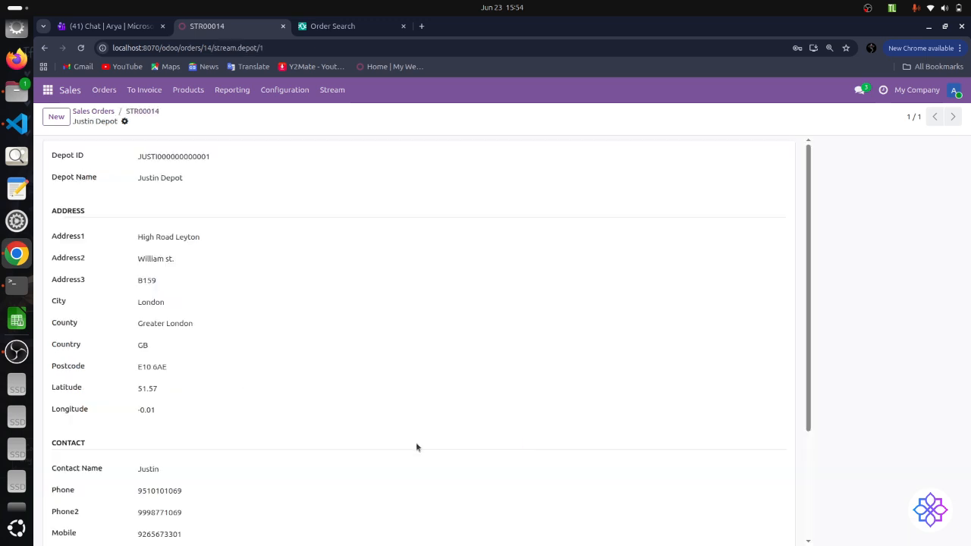
scroll(313, 423, "down", 3)
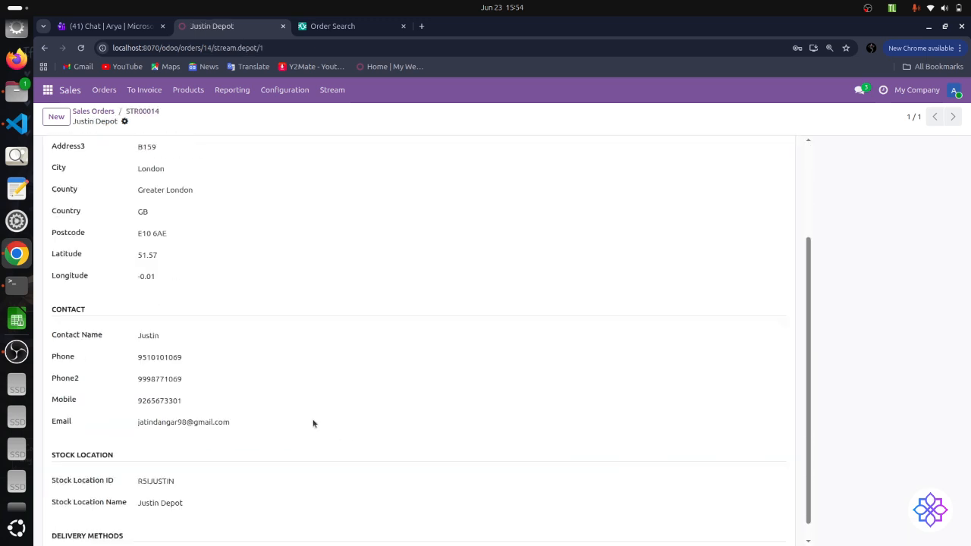
scroll(313, 423, "up", 3)
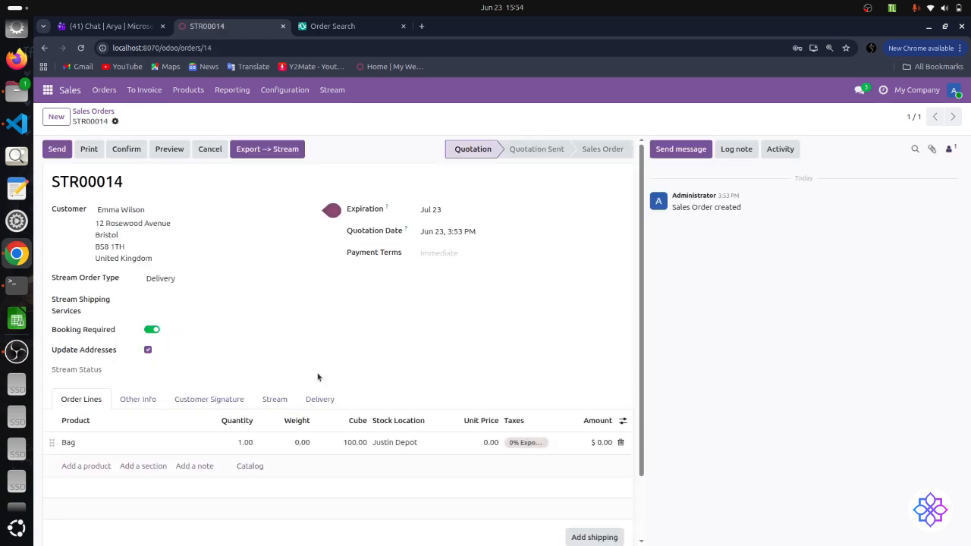
Step: Set STR00014's delivery method to Standard delivery, verifying it maps to Justin Delivery in Stream
left_click(317, 400)
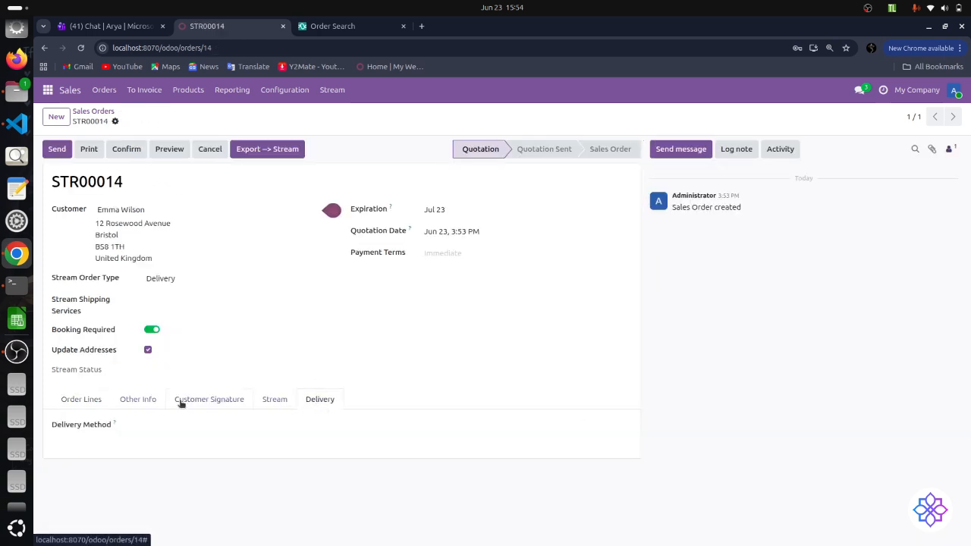
left_click(164, 423)
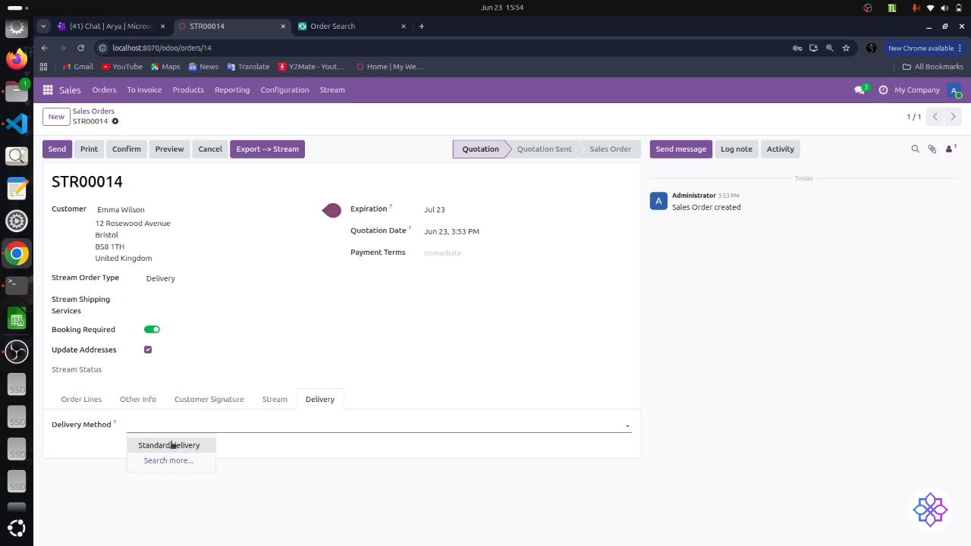
left_click(174, 445)
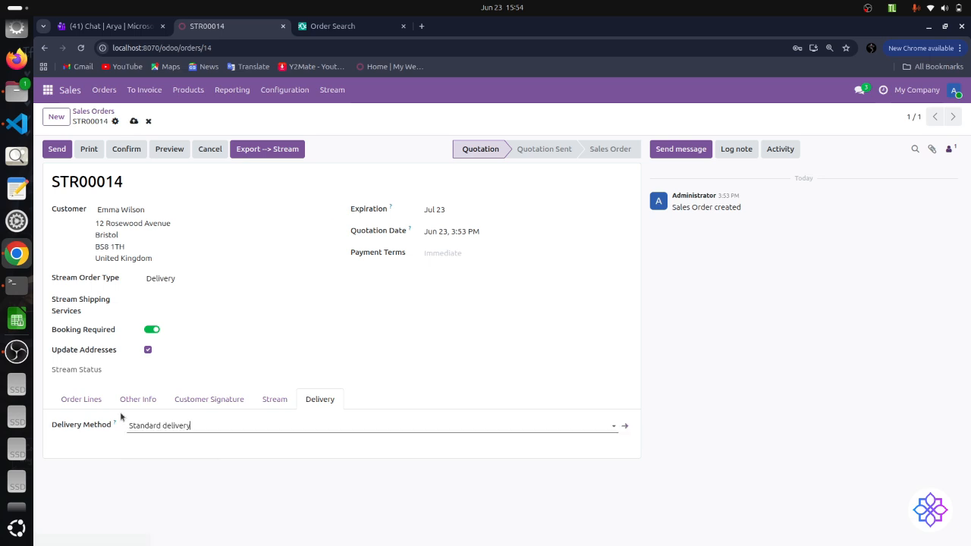
left_click(625, 426)
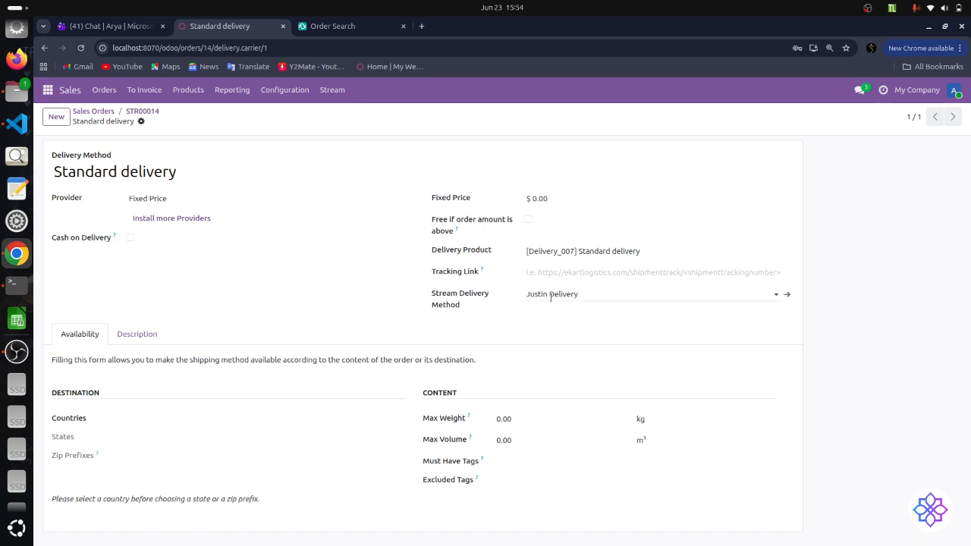
left_click(551, 297)
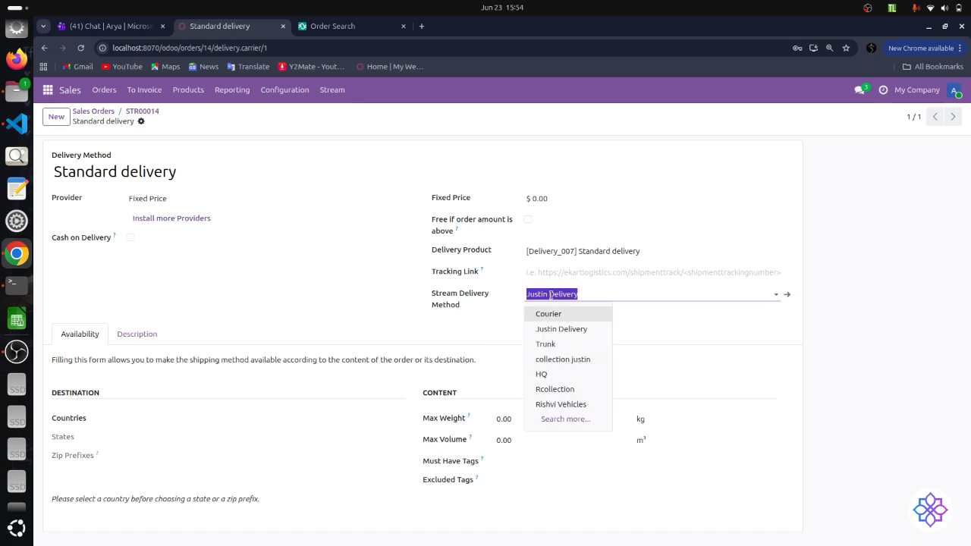
left_click(550, 296)
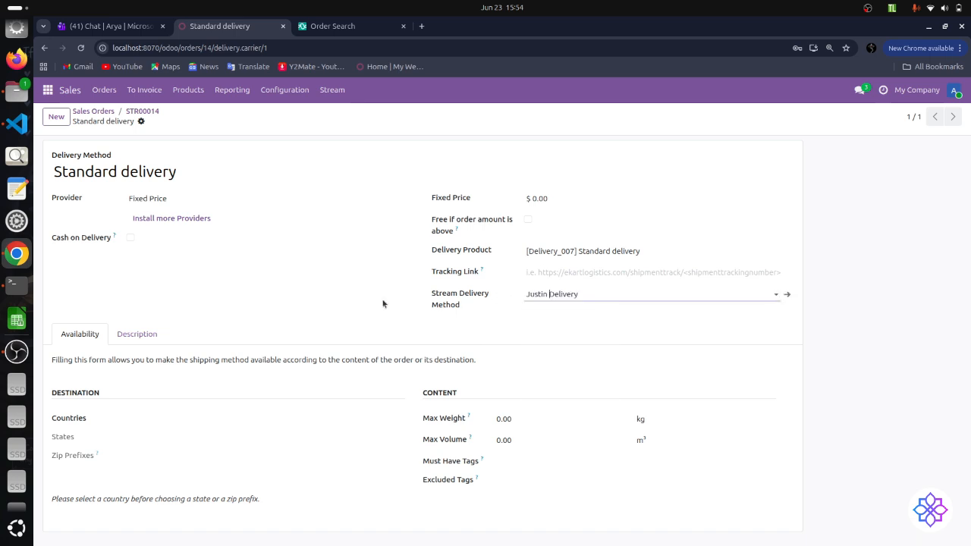
left_click(150, 115)
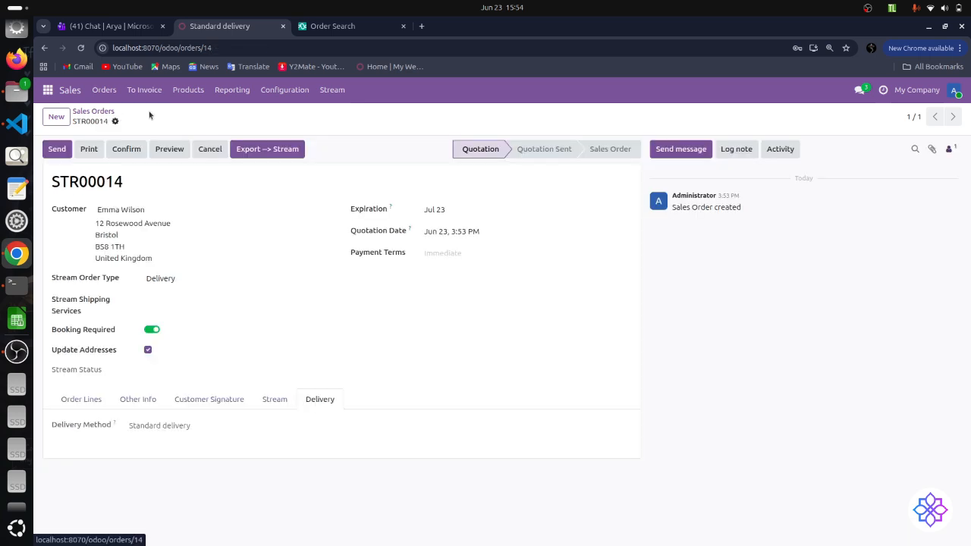
Step: Confirm quotation STR00014 into a sales order and glance at its Stream tab
left_click(82, 405)
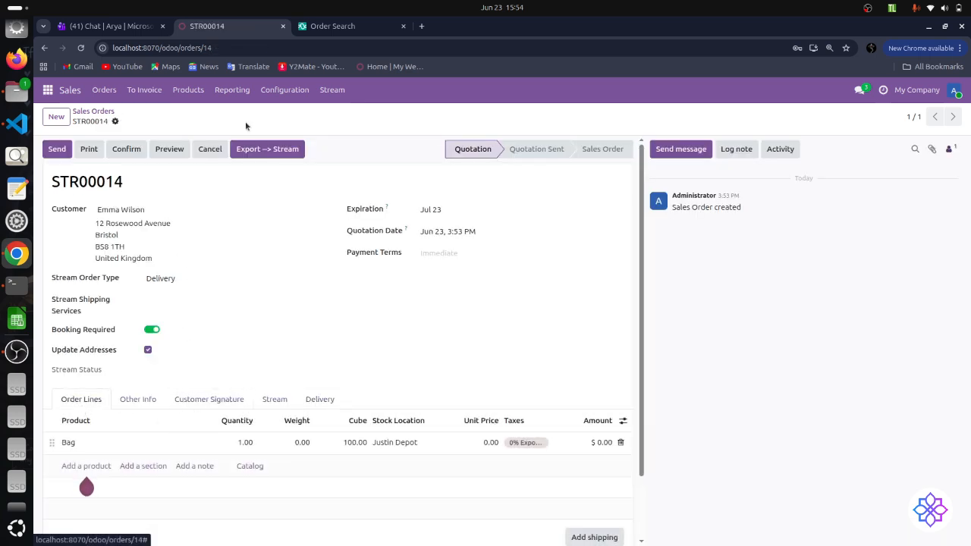
left_click(126, 150)
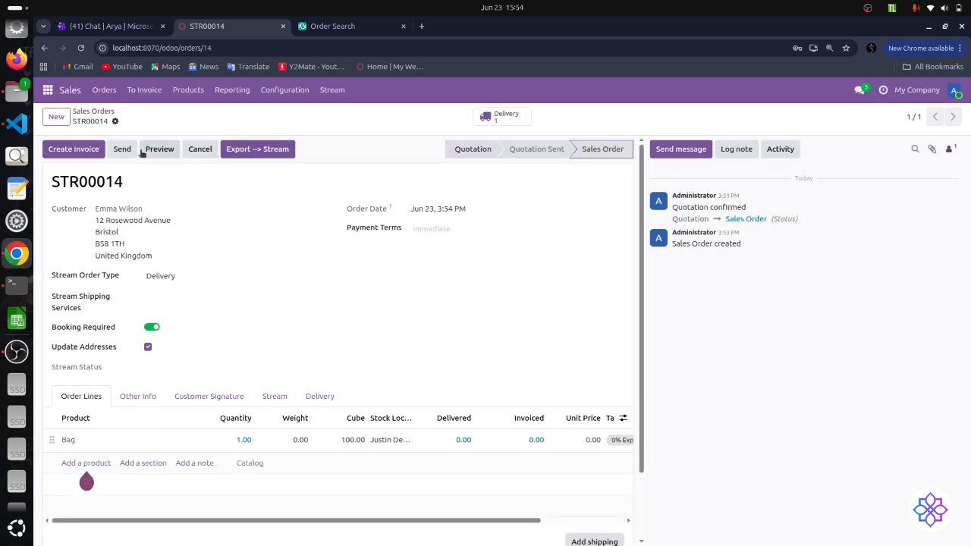
left_click(281, 400)
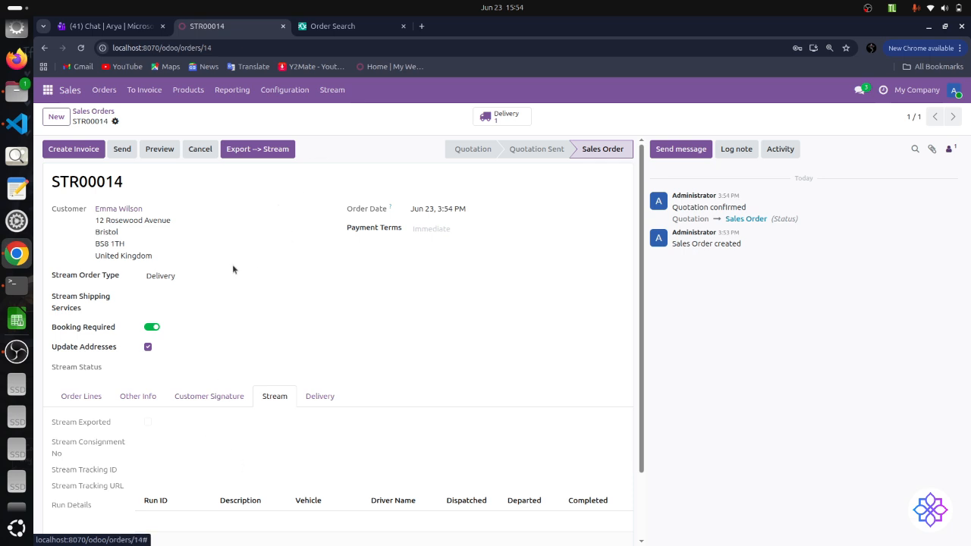
left_click(89, 397)
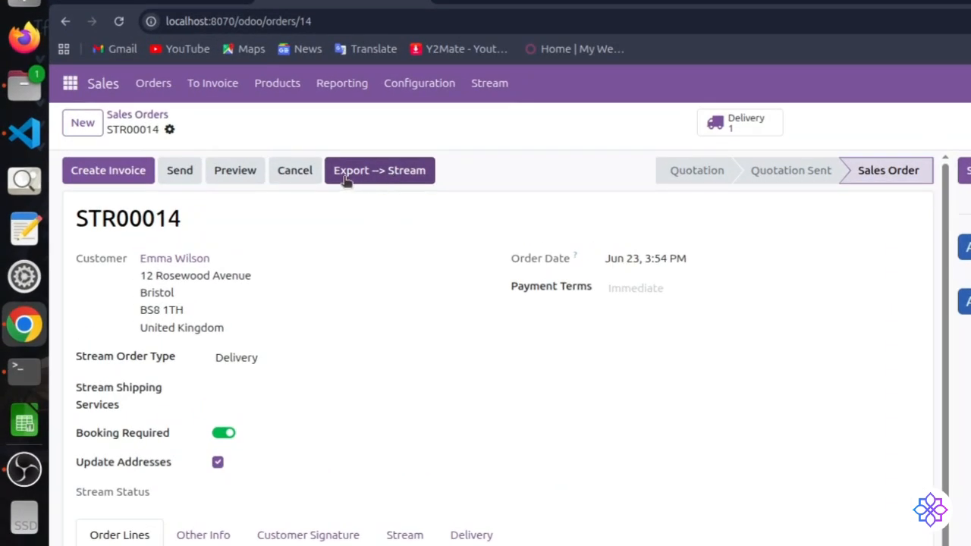
Step: Export STR00014 to Stream and check its consignment number, tracking ID and tracking URL
left_click(396, 170)
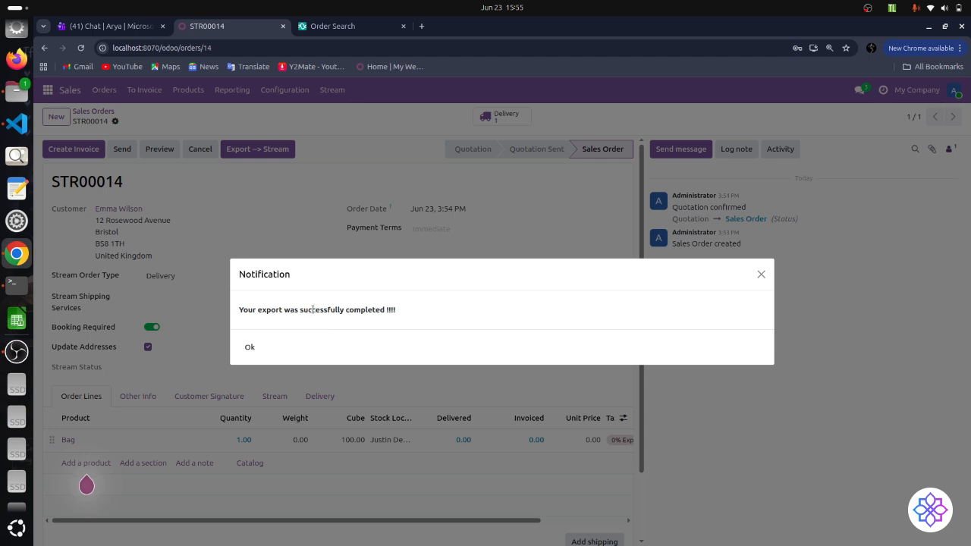
left_click(250, 349)
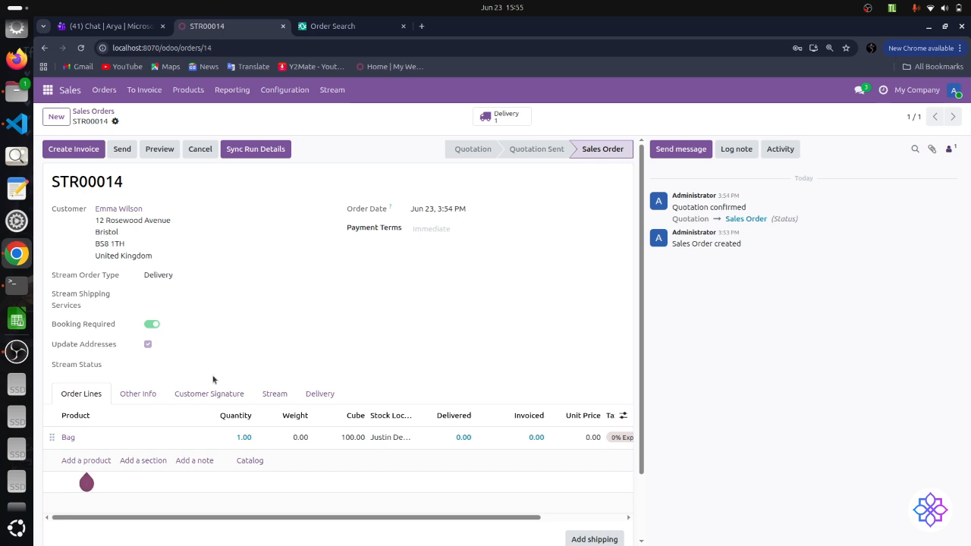
left_click(274, 394)
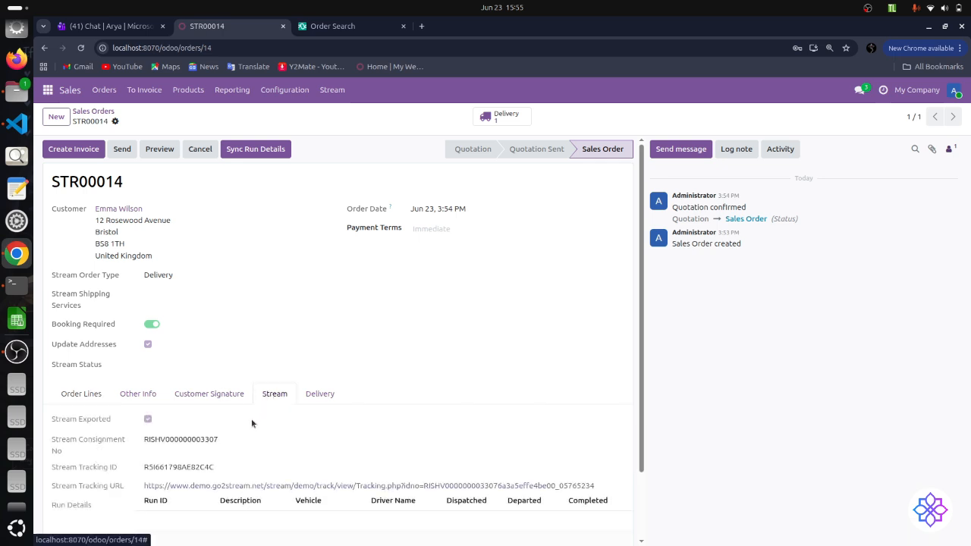
scroll(254, 423, "down", 2)
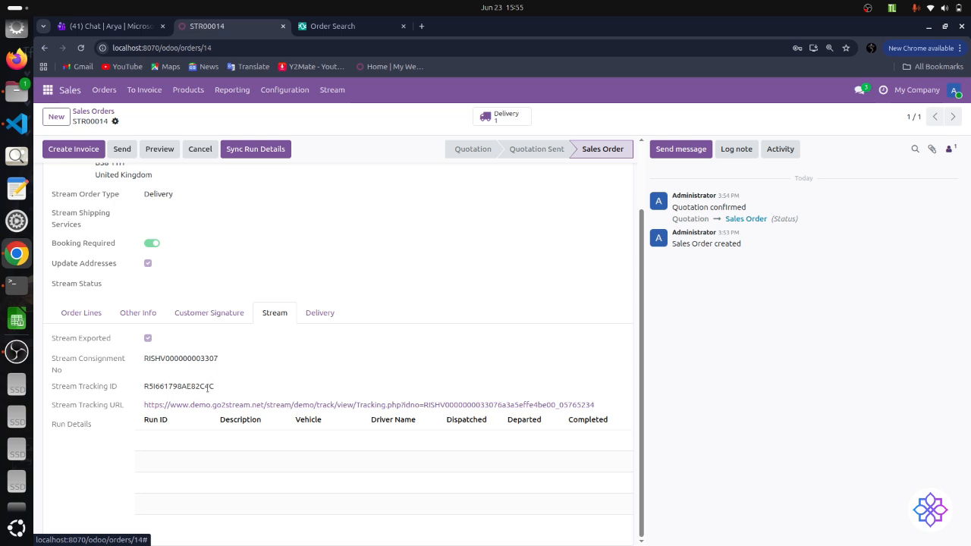
scroll(207, 387, "up", 2)
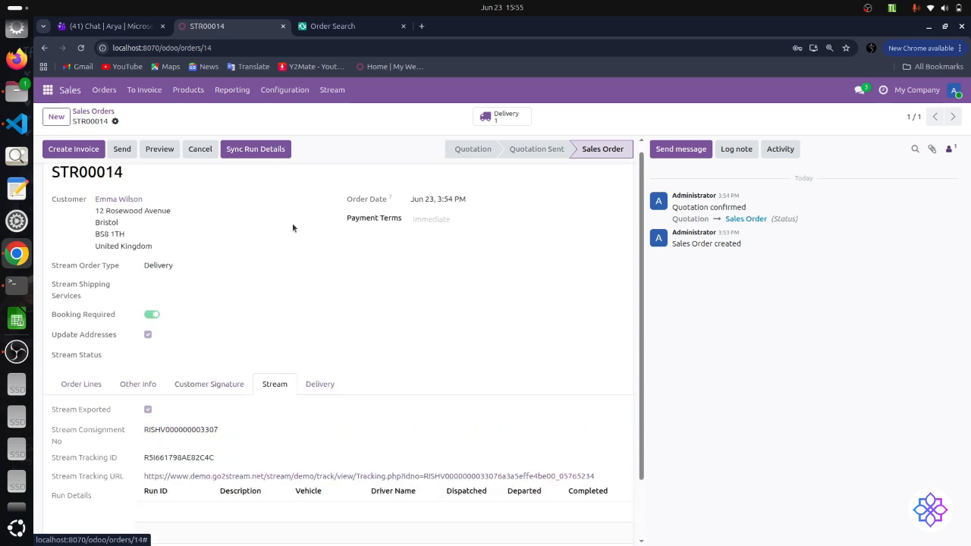
Step: Reload Stream's Order Search and sign back in using the one-time verification code
left_click(334, 27)
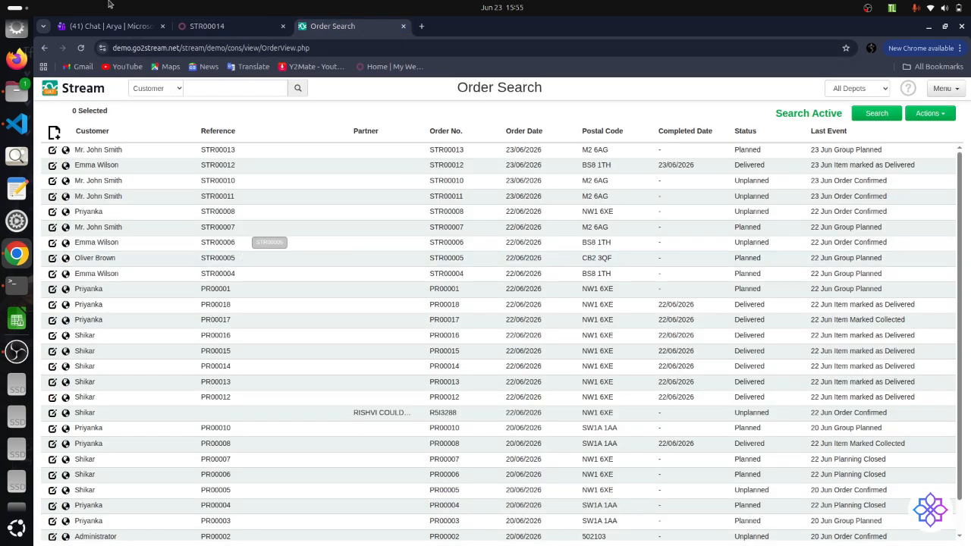
left_click(82, 48)
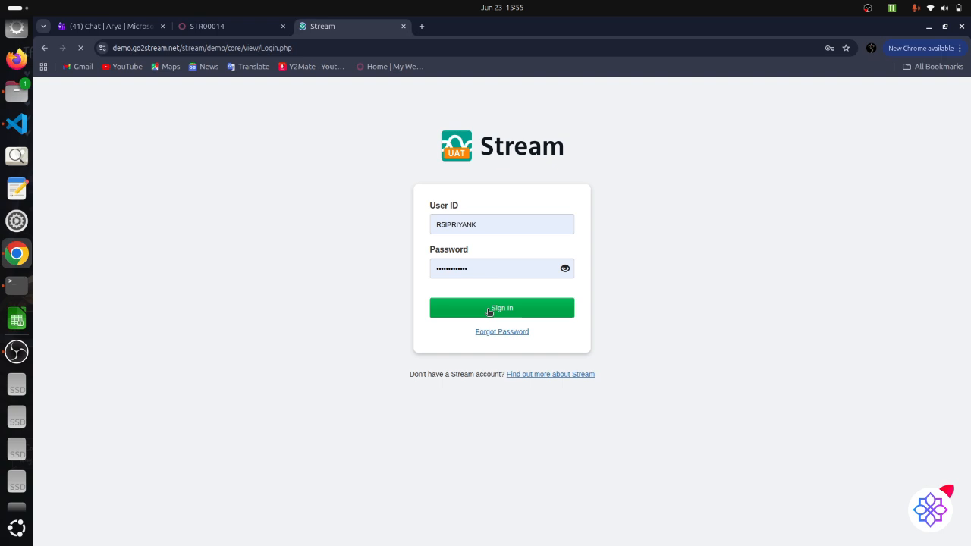
left_click(488, 314)
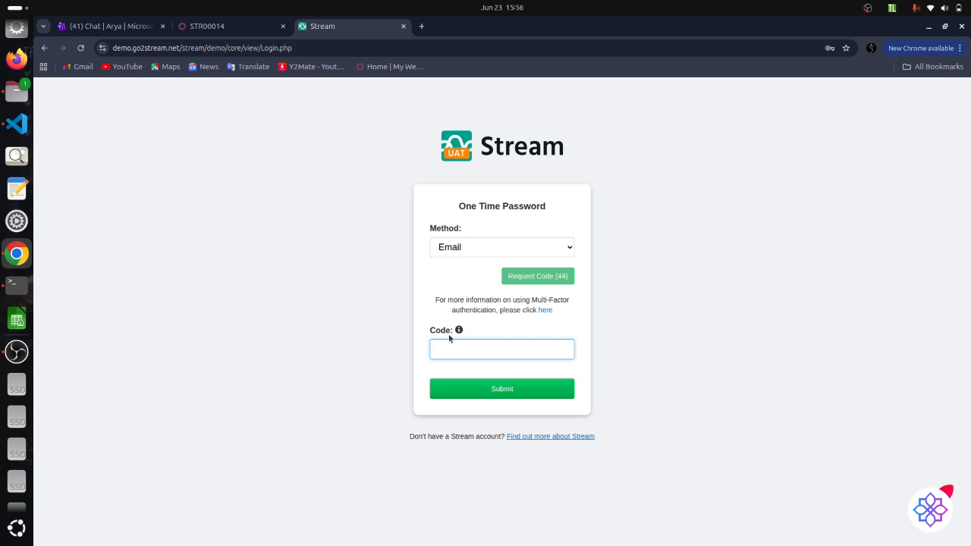
left_click(484, 391)
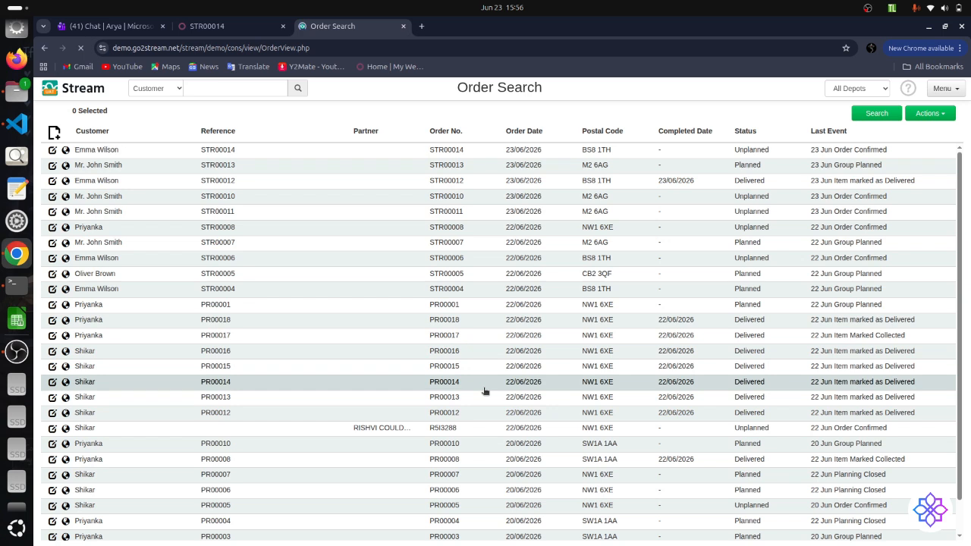
Step: Open STR00014's Order Details in Stream and cross-check them against the Odoo sales order
left_click(253, 150)
double_click(244, 150)
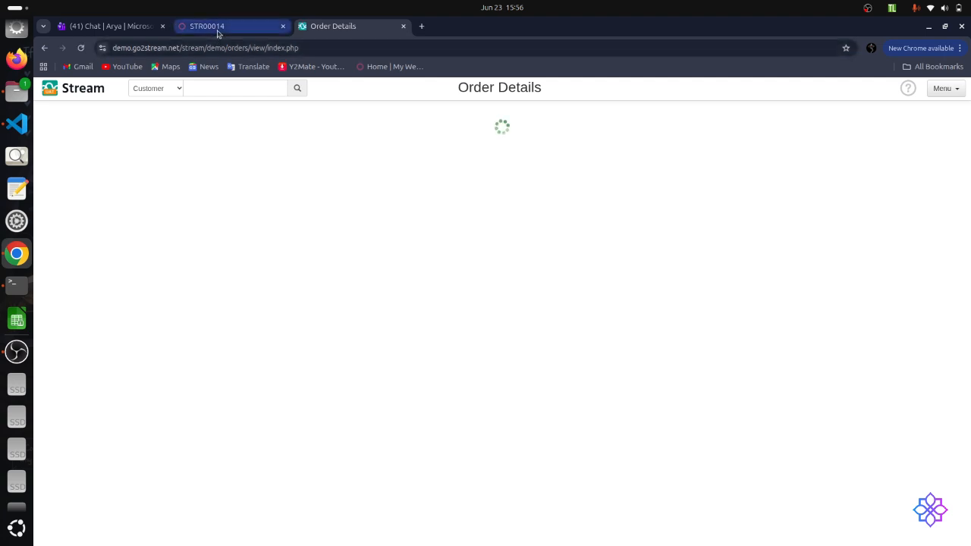
left_click(217, 30)
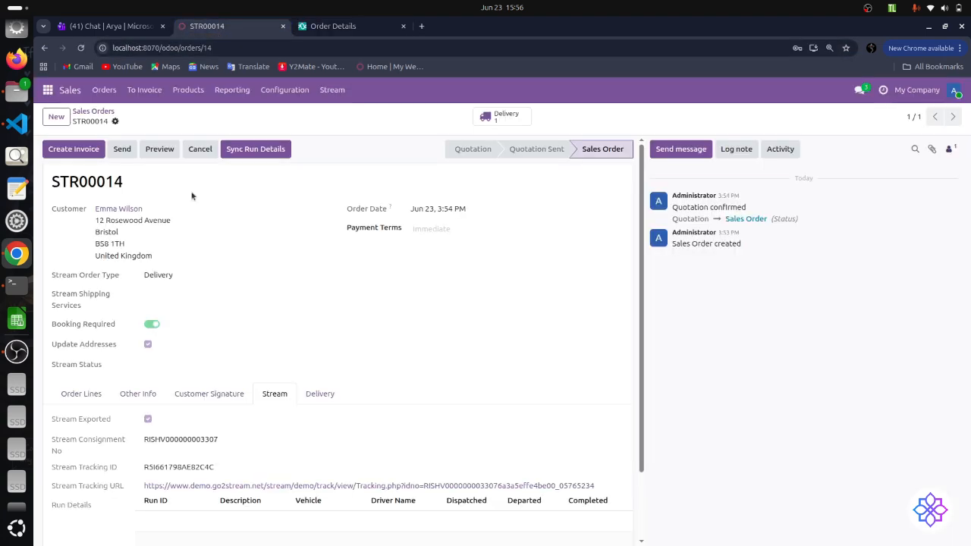
left_click(333, 26)
scroll(369, 365, "down", 1)
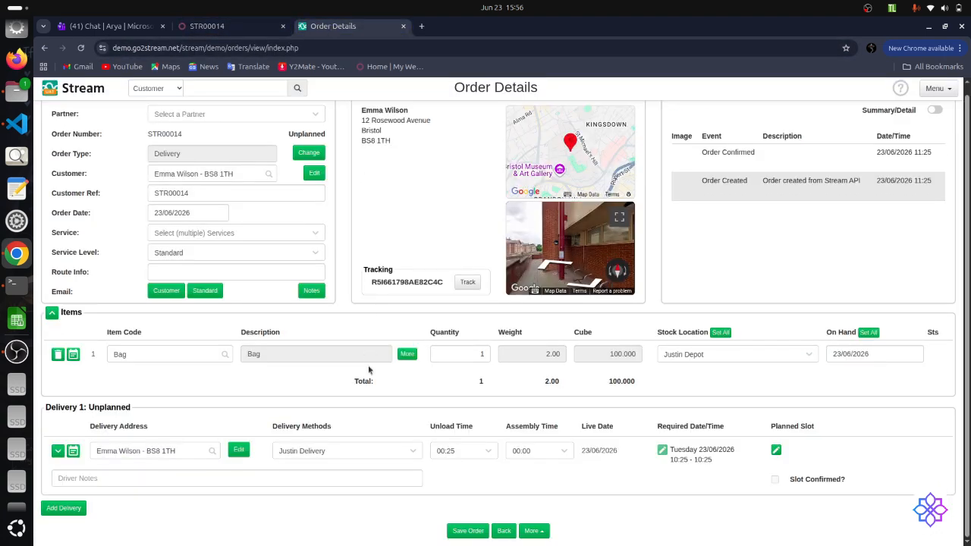
scroll(369, 369, "up", 1)
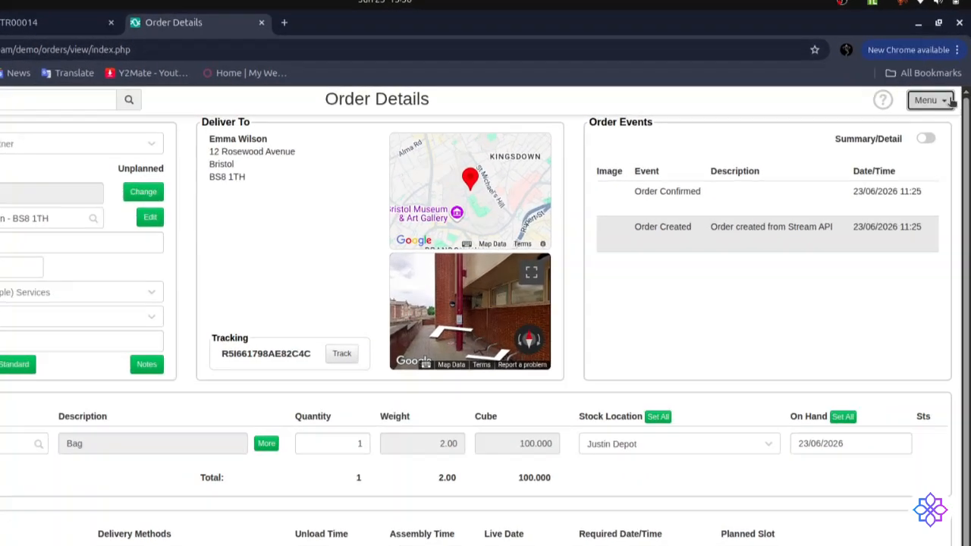
left_click(948, 101)
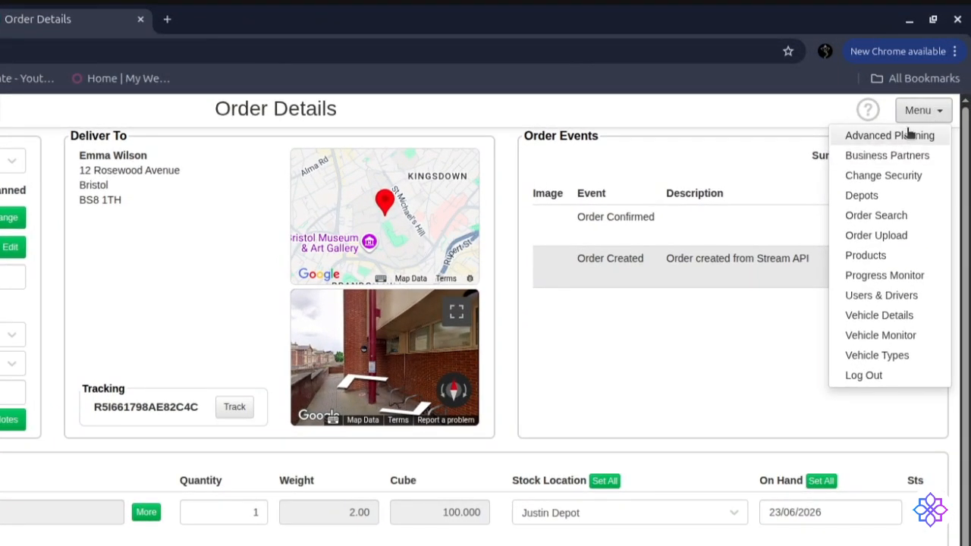
left_click(904, 135)
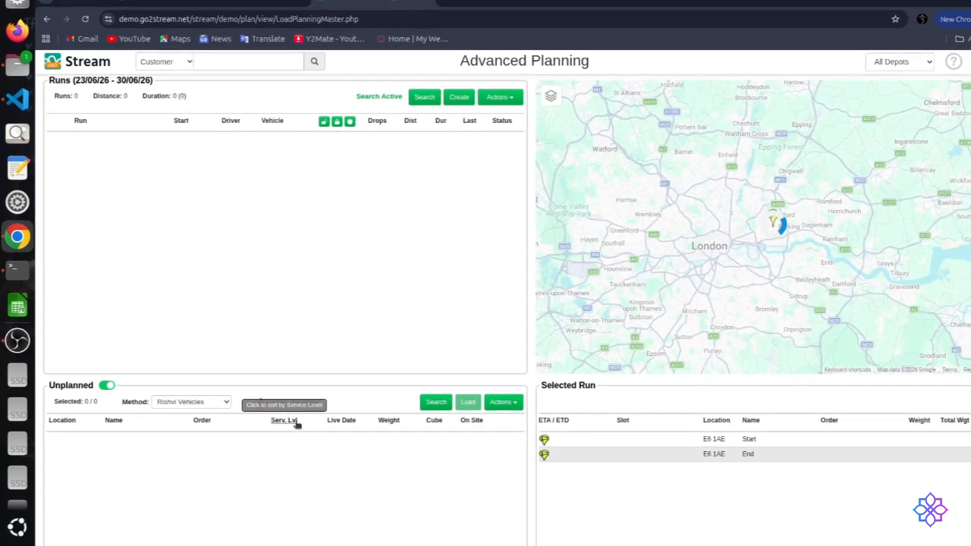
left_click(238, 390)
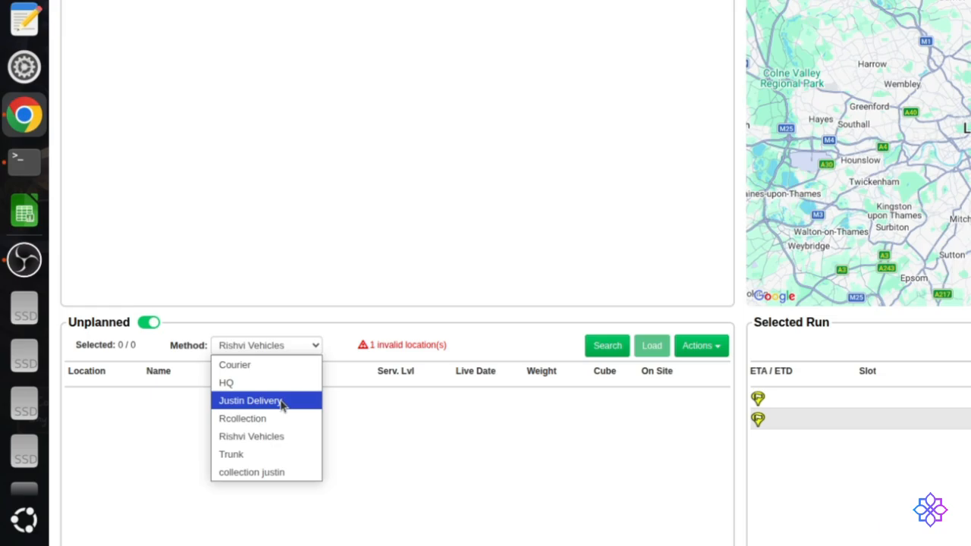
left_click(281, 402)
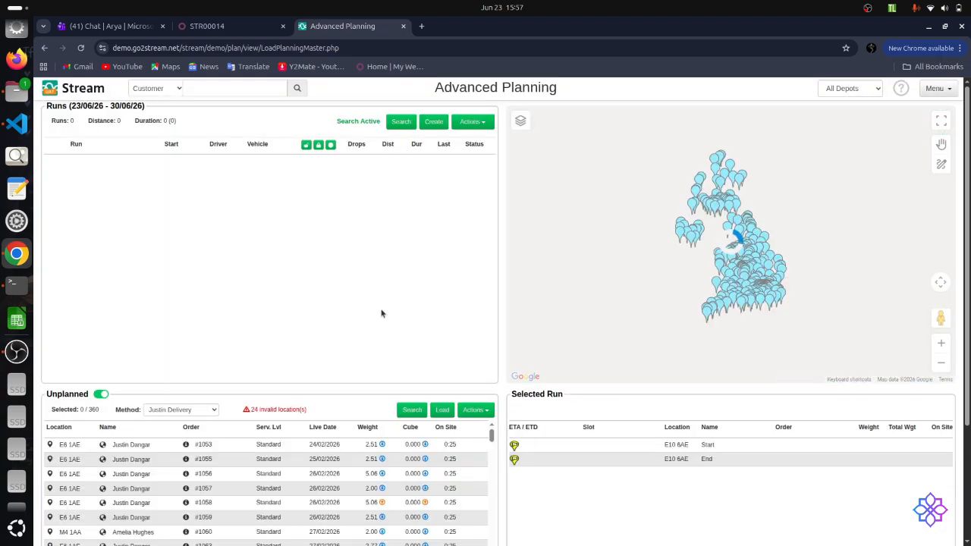
scroll(332, 329, "down", 4)
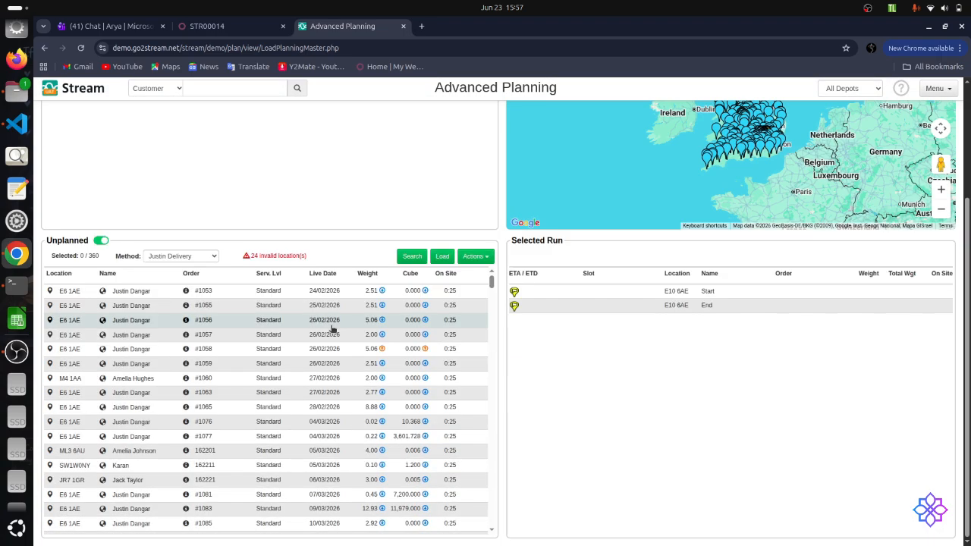
scroll(316, 409, "down", 20)
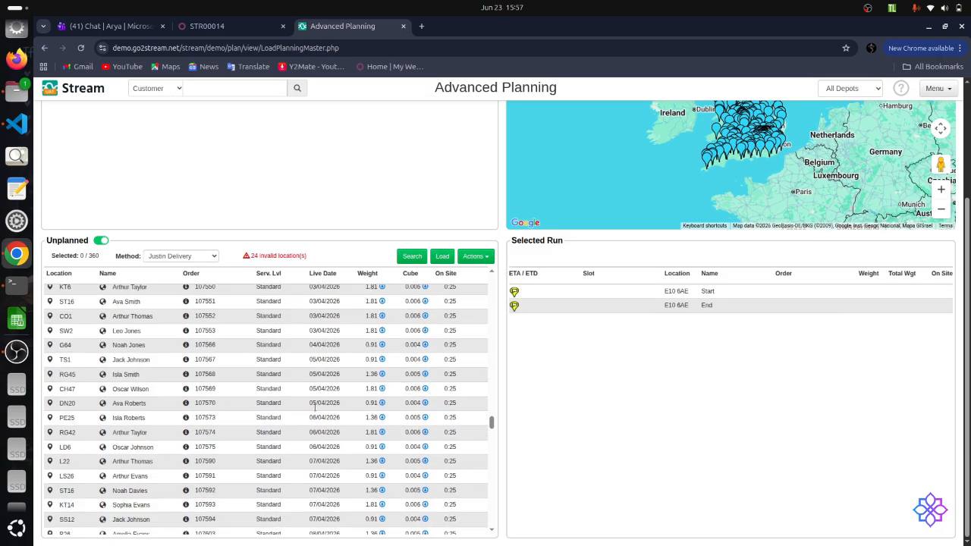
scroll(314, 410, "down", 10)
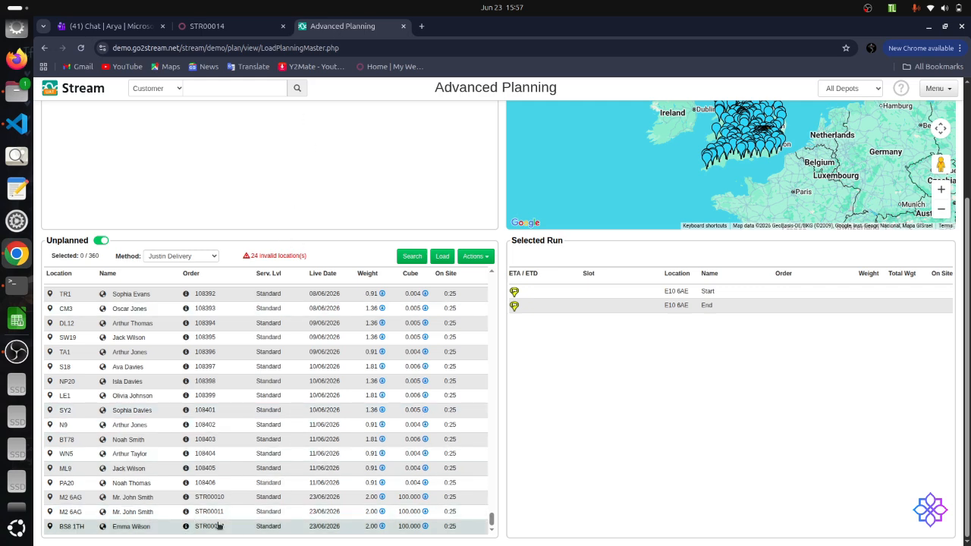
scroll(294, 158, "up", 3)
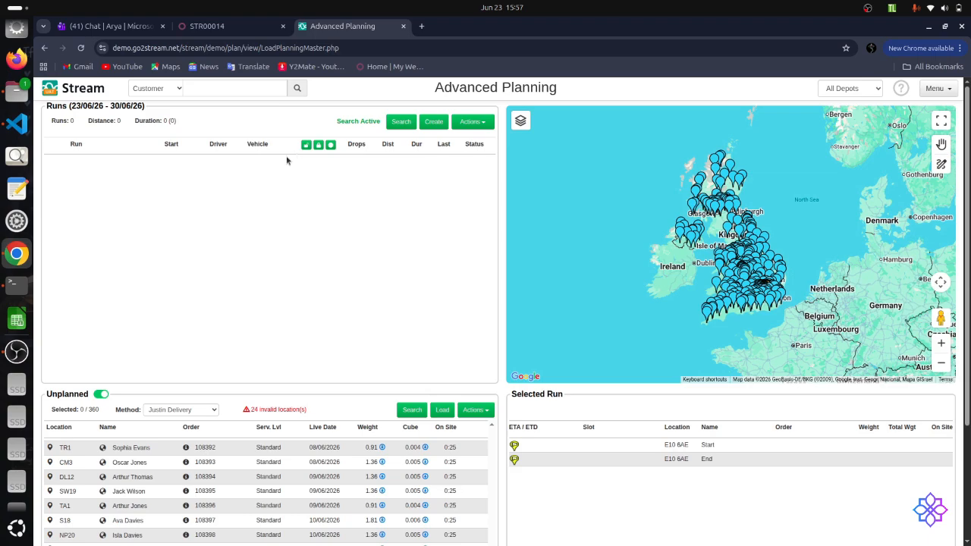
Step: Create and save run 'Run 08' for Justin Delivery, starting 23/06/2026 07:00 from E10 6AE
left_click(439, 126)
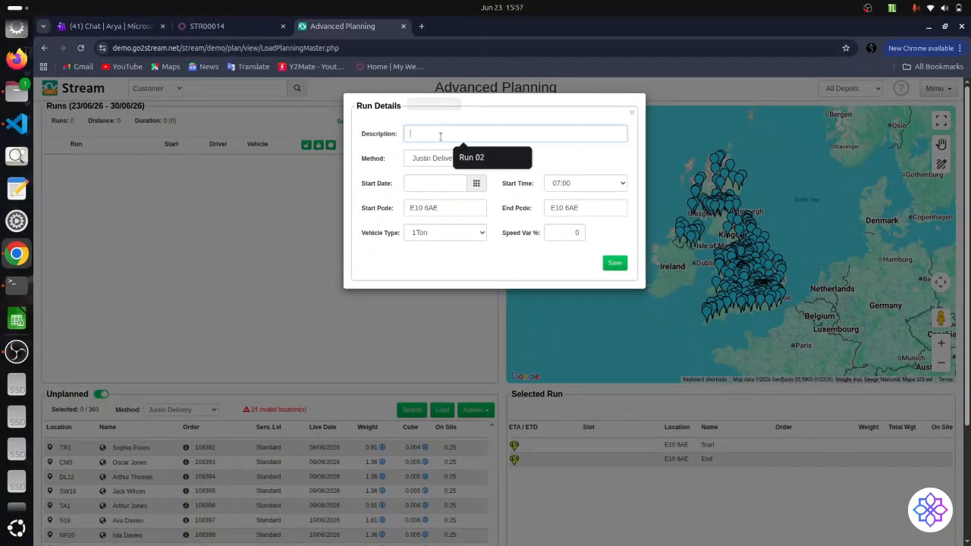
left_click(466, 157)
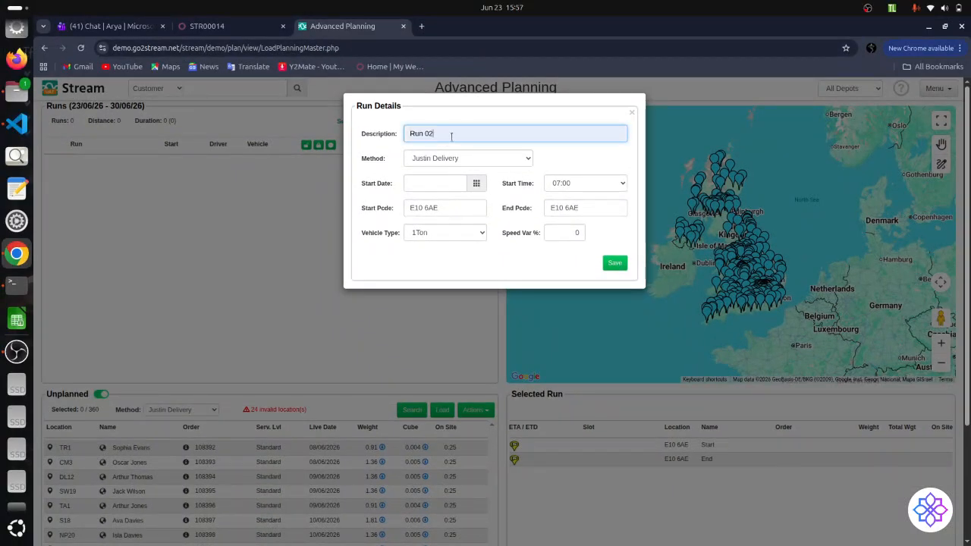
key("BackSpace")
type("8")
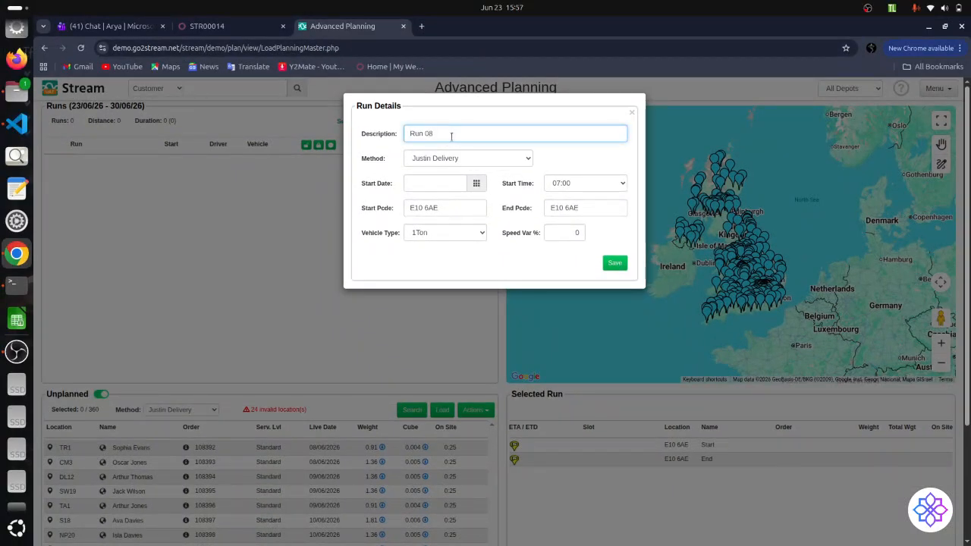
left_click(475, 183)
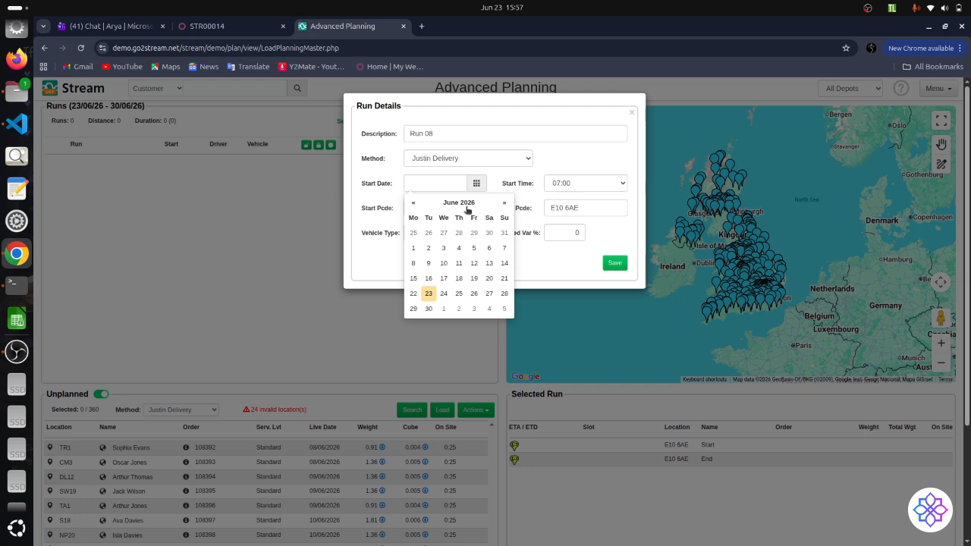
left_click(429, 293)
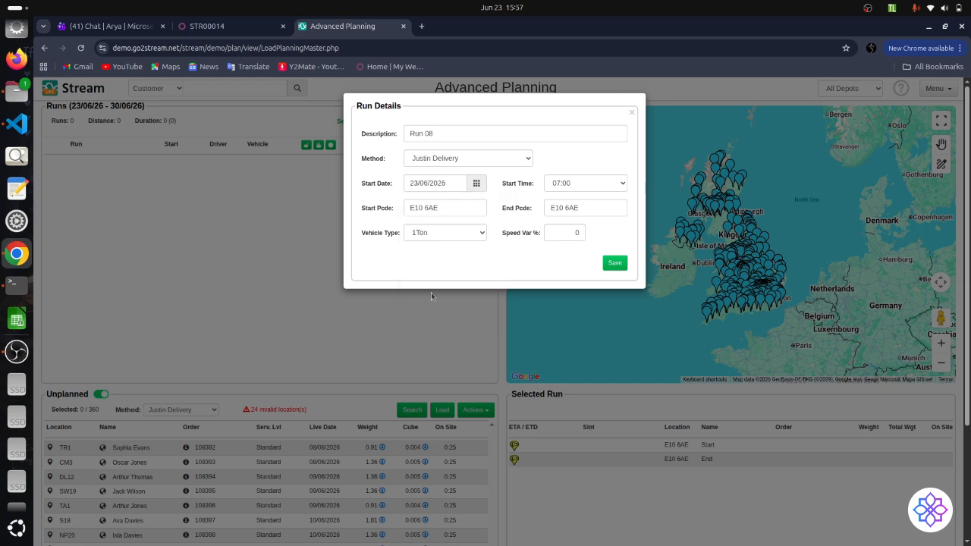
left_click(566, 231)
left_click(615, 265)
left_click(615, 264)
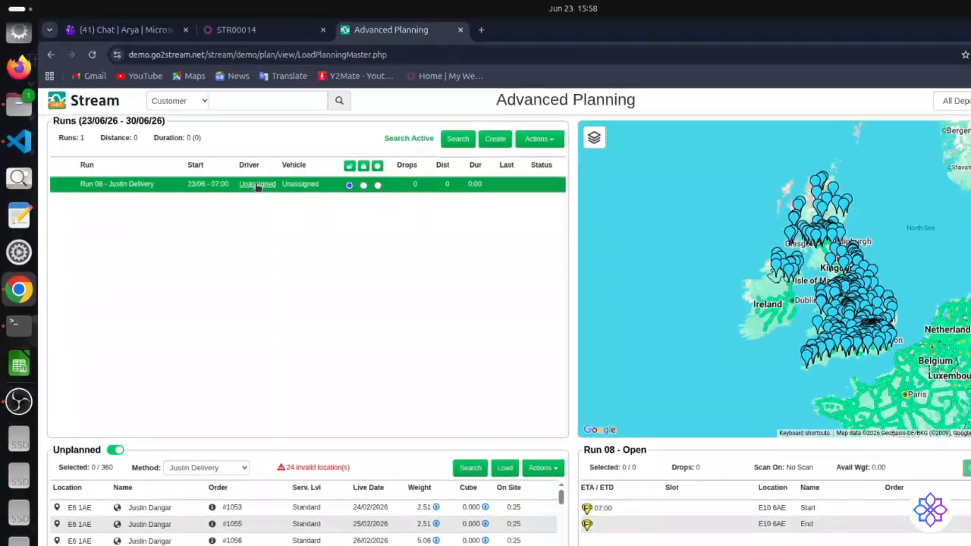
Step: Assign Run 08 a Justin Depot driver and vehicle ABC 20, using All Depots for vehicles
left_click(327, 234)
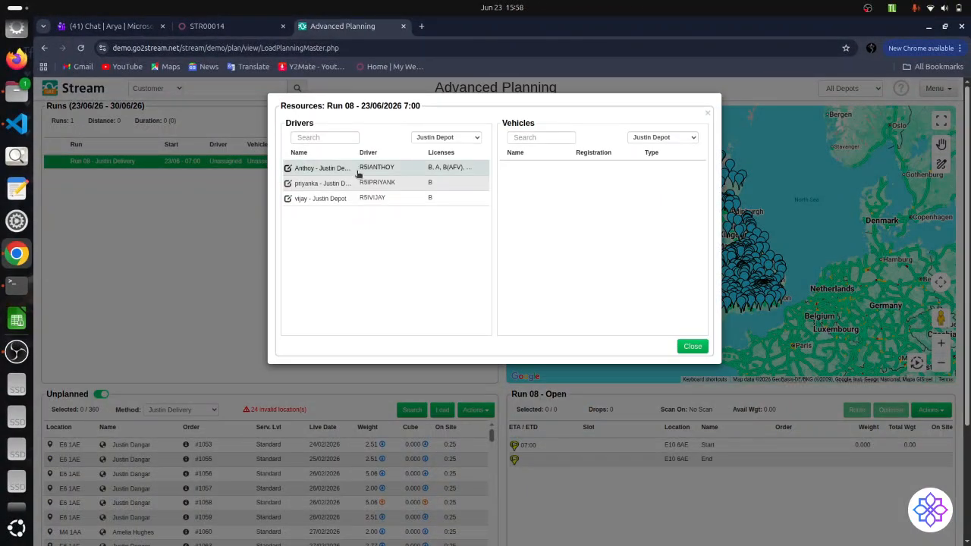
left_click(343, 168)
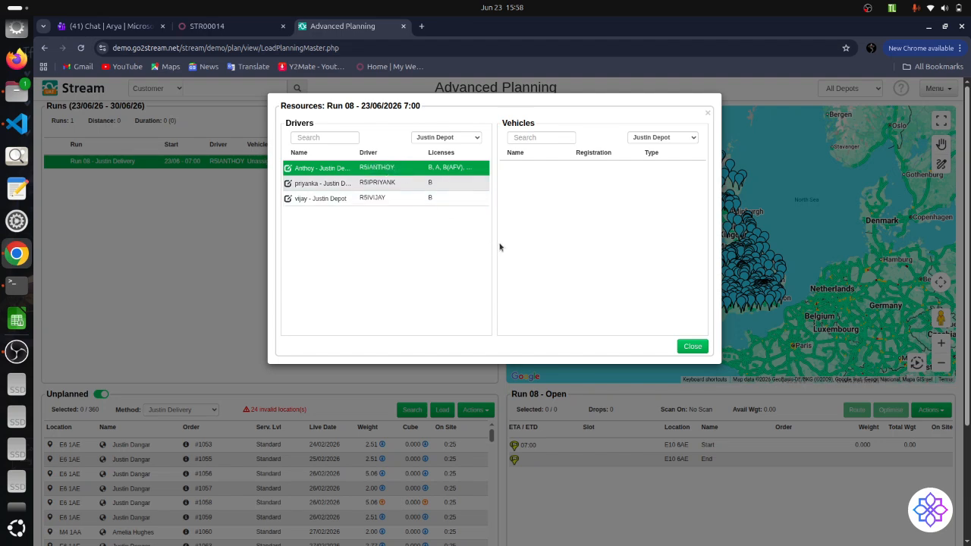
left_click(550, 137)
left_click(650, 137)
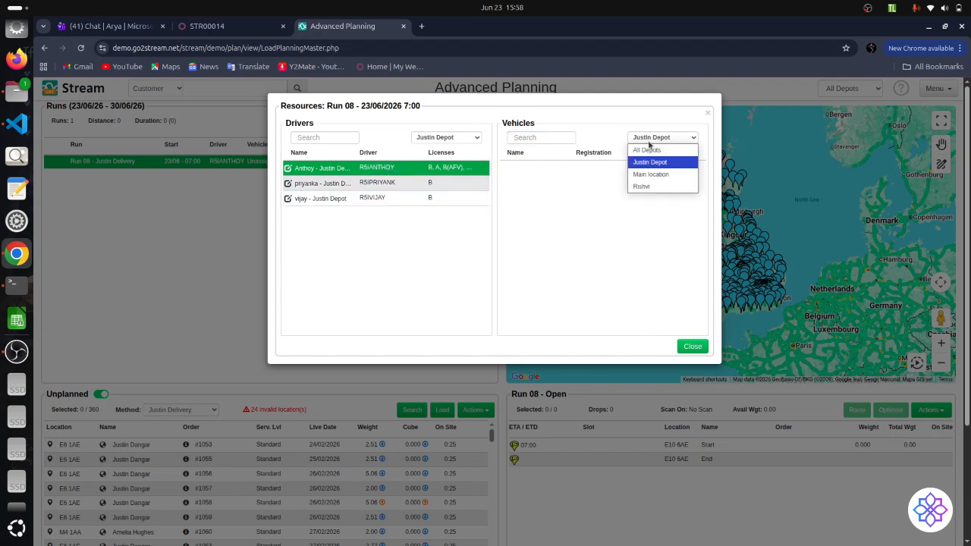
left_click(647, 149)
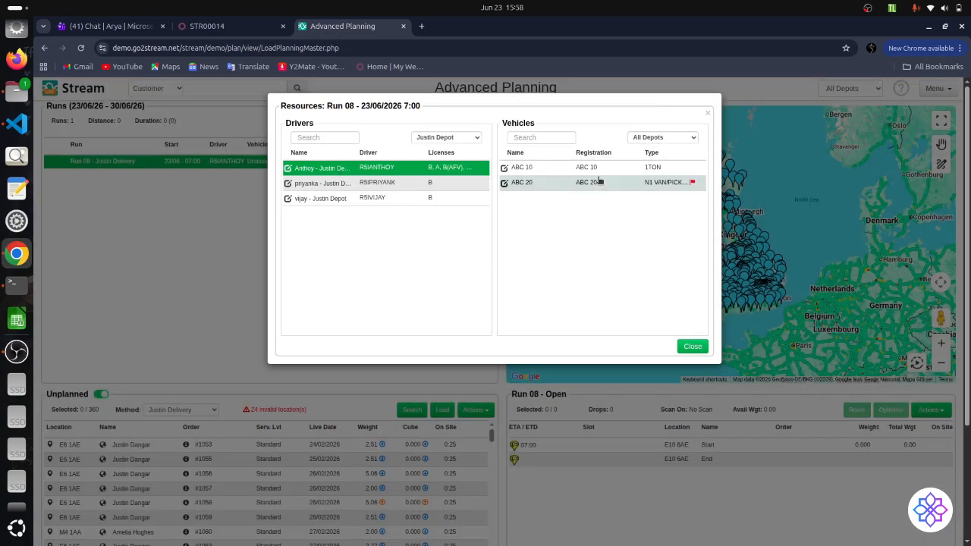
left_click(542, 184)
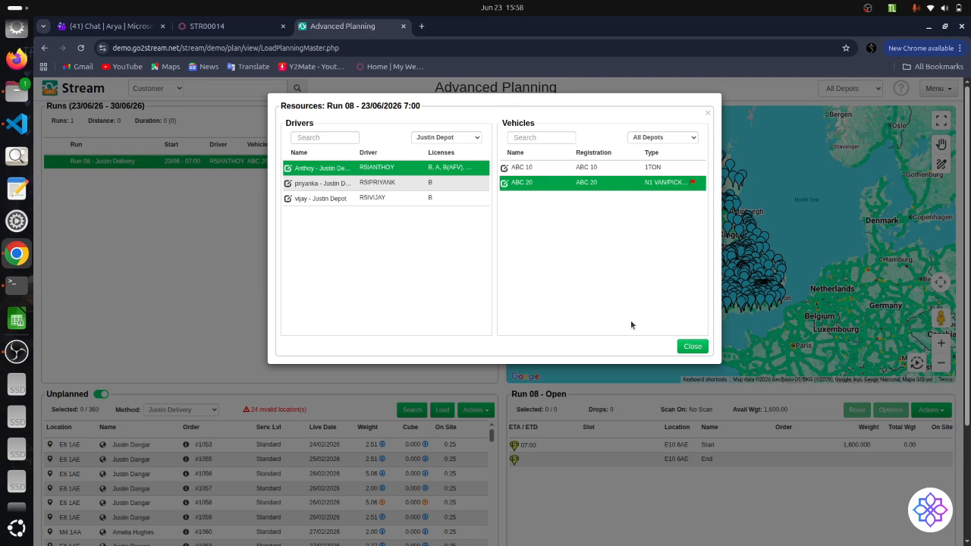
left_click(693, 346)
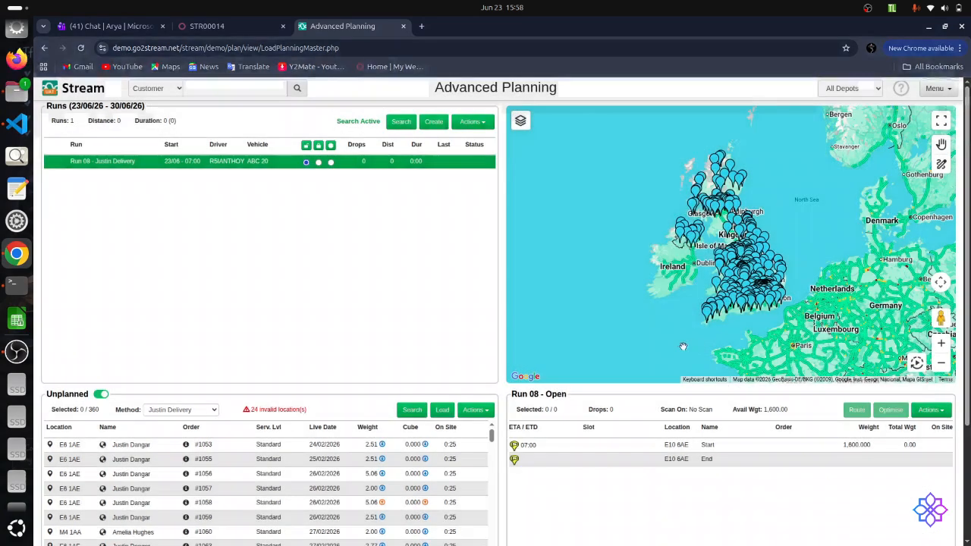
Step: Lock Run 08 and set the planning method back to Justin Delivery
left_click(319, 162)
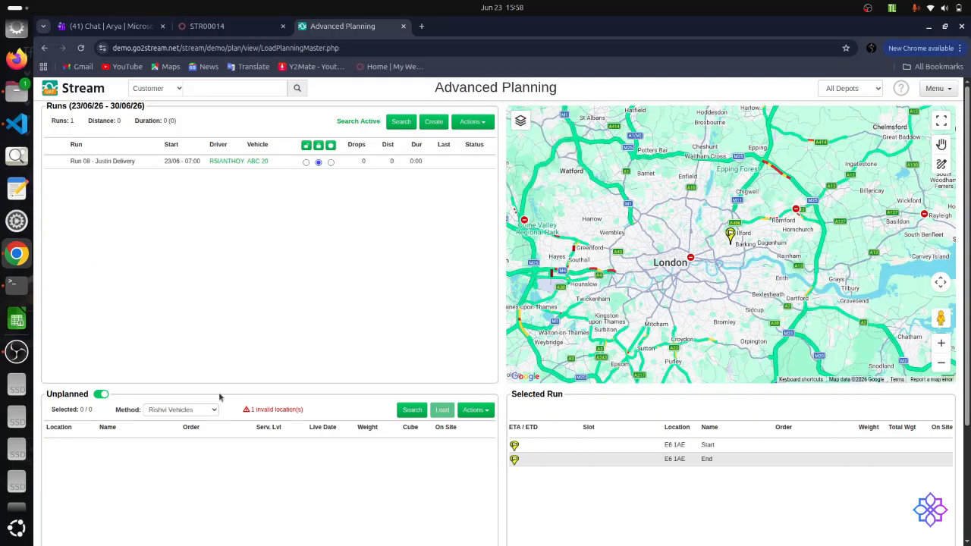
left_click(202, 410)
left_click(191, 450)
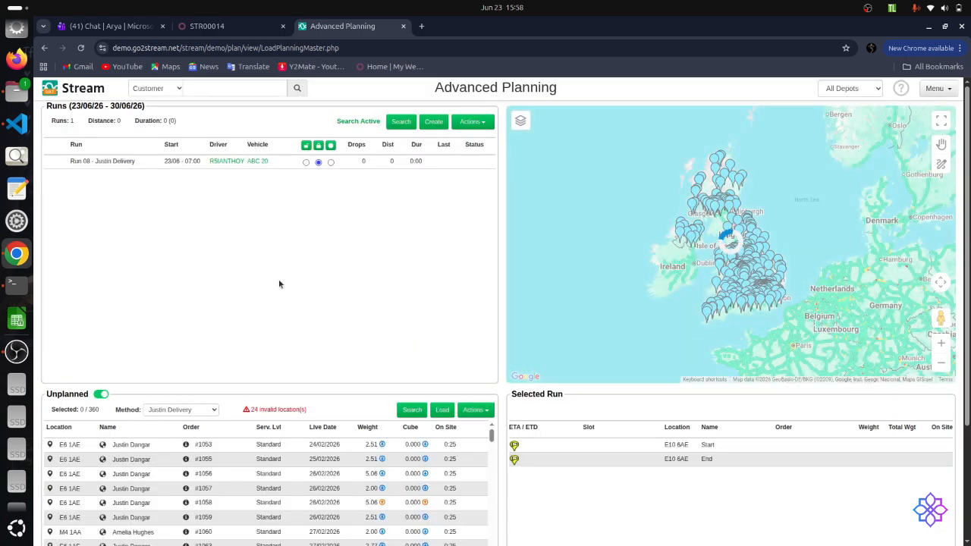
Step: Load unplanned order STR00014 onto Run 08 – Justin Delivery as its first drop
left_click(149, 162)
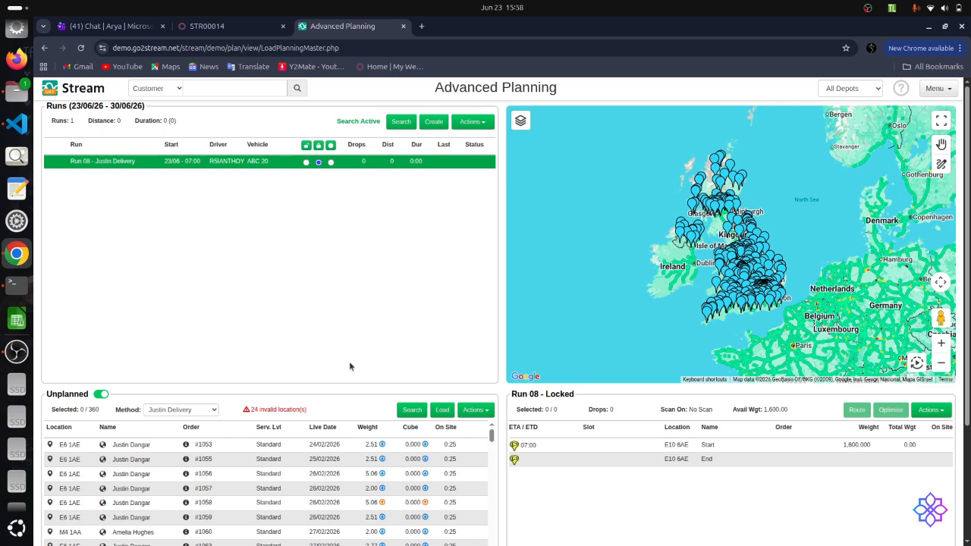
scroll(349, 361, "down", 2)
scroll(327, 457, "down", 20)
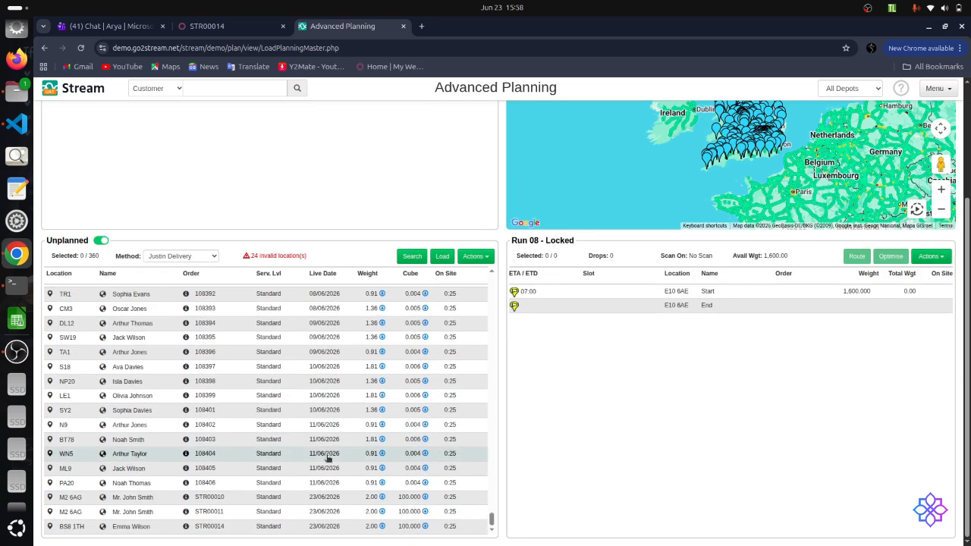
left_click(240, 526)
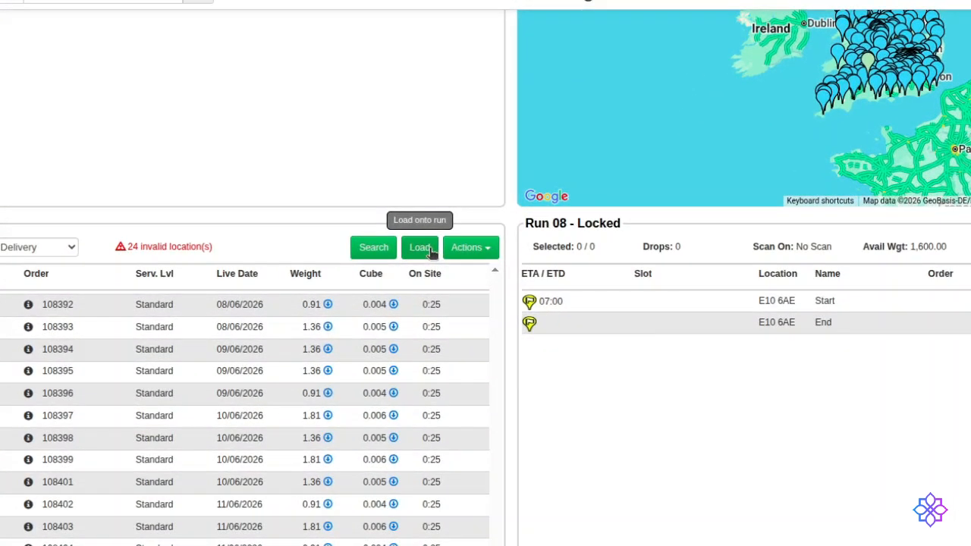
left_click(422, 249)
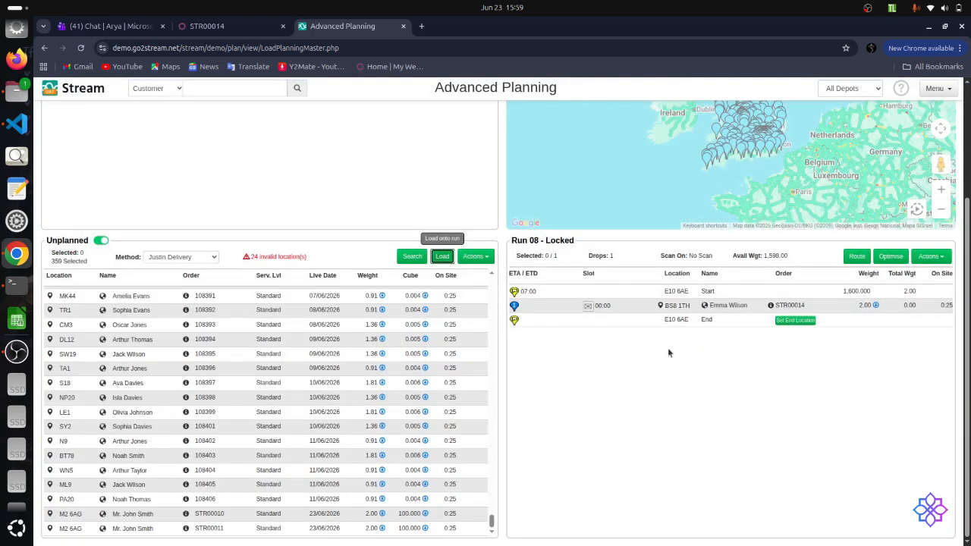
scroll(668, 329, "up", 2)
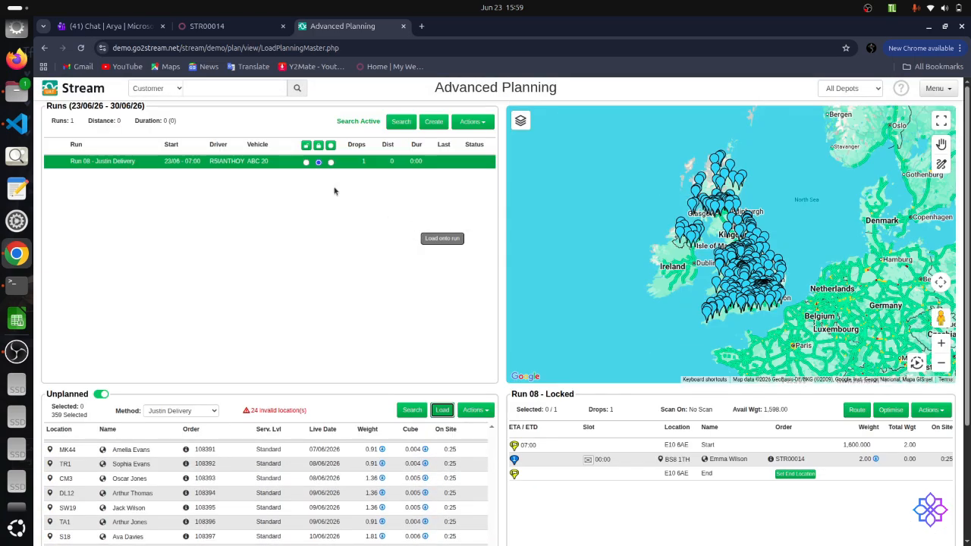
left_click(336, 234)
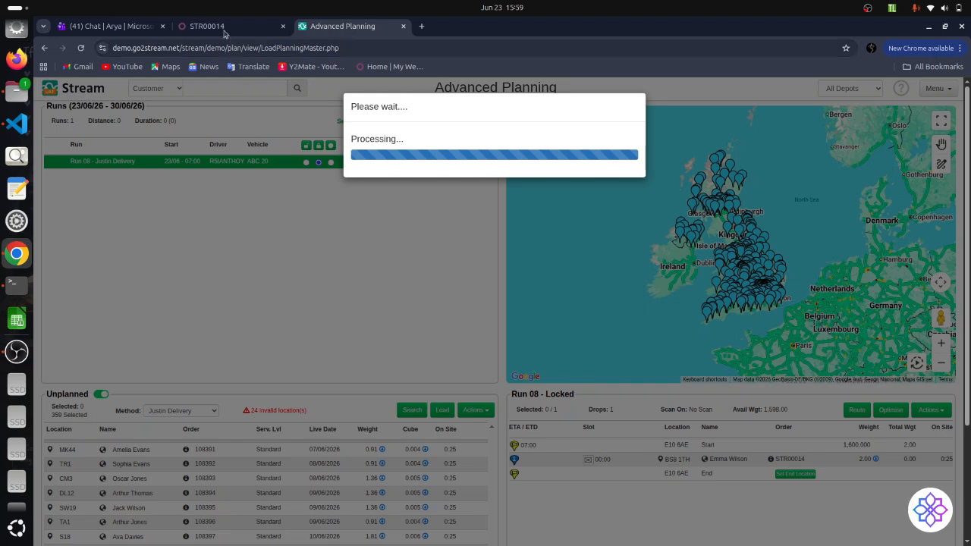
left_click(222, 28)
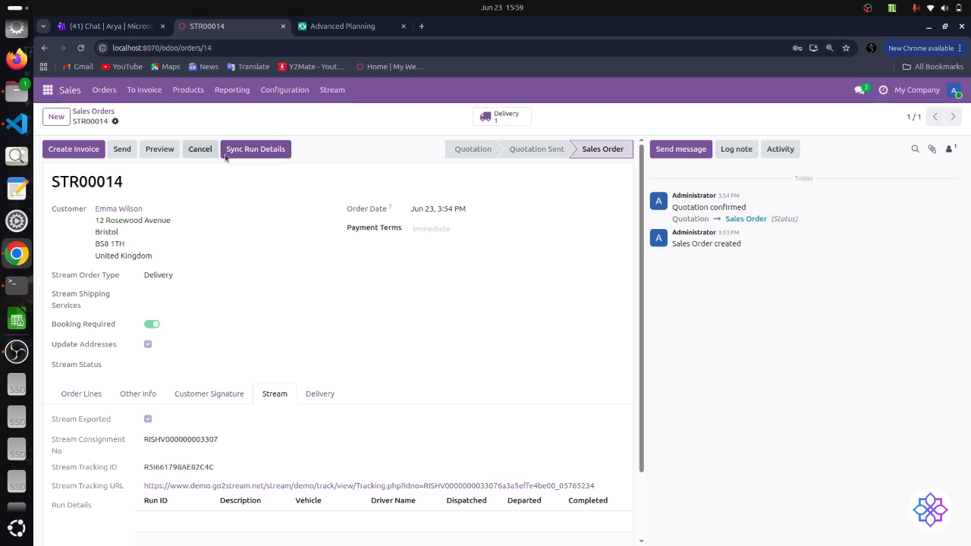
Step: Sync run details so STR00014 shows Planned with Run 08, vehicle ABC 20 and its driver
scroll(297, 258, "down", 2)
scroll(297, 258, "up", 2)
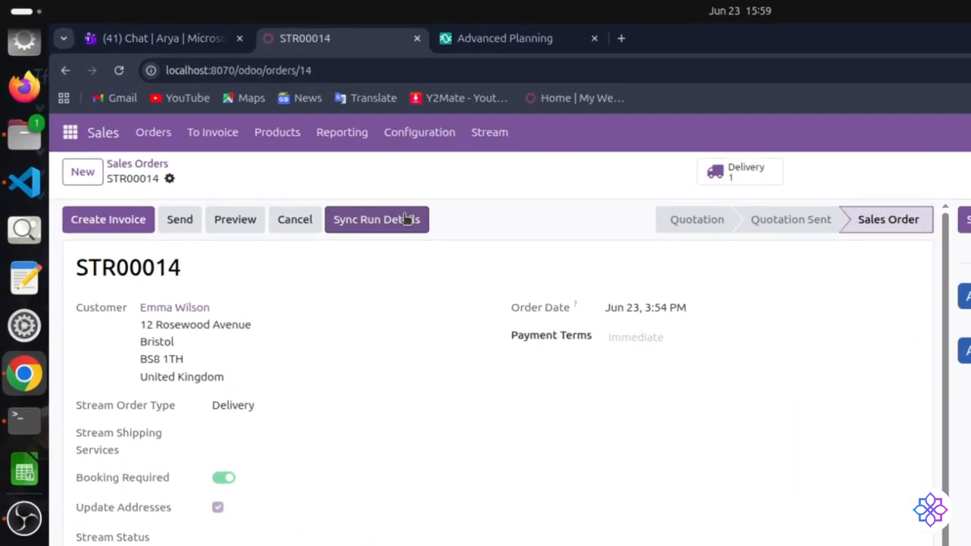
left_click(406, 219)
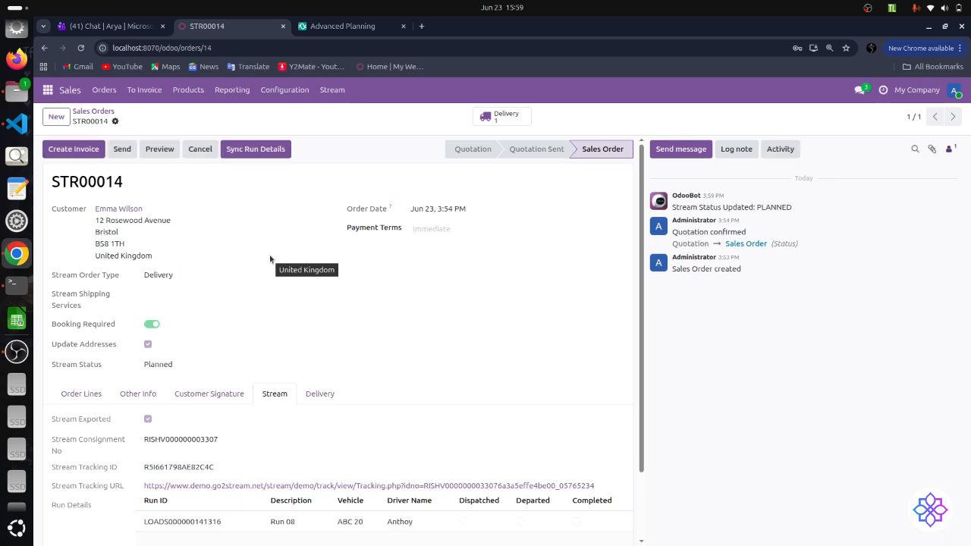
scroll(270, 260, "down", 2)
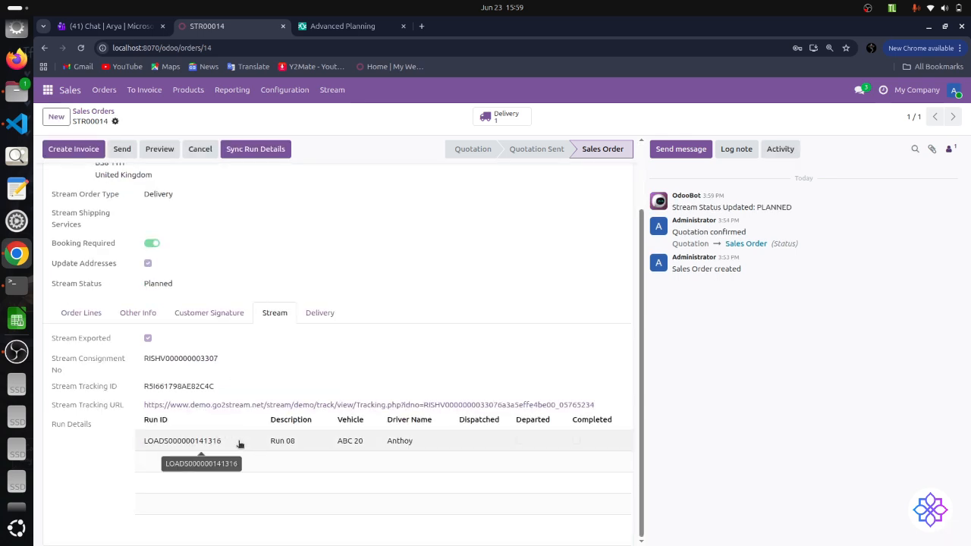
Step: Review the full Run 08 details for STR00014, then close the popup
left_click(311, 444)
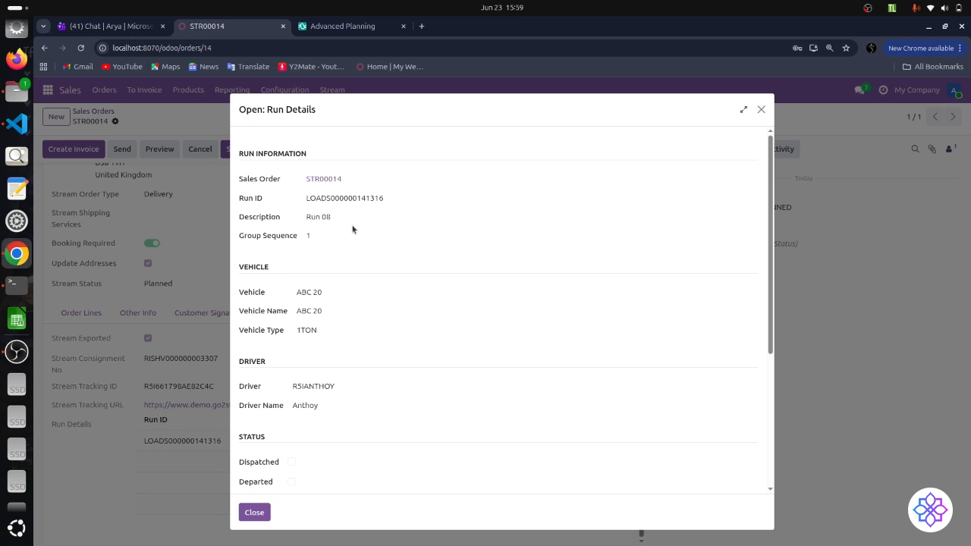
scroll(352, 229, "down", 3)
scroll(329, 308, "up", 2)
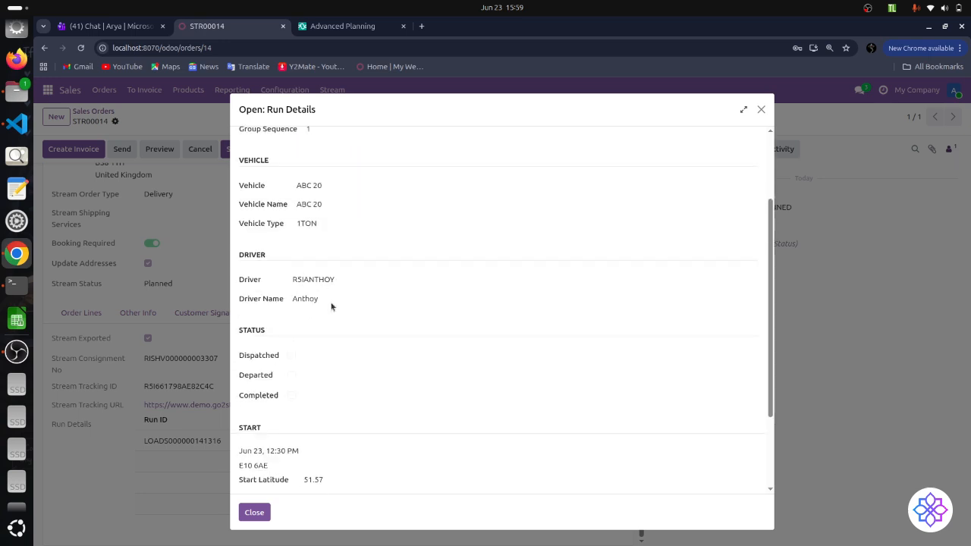
scroll(331, 307, "up", 1)
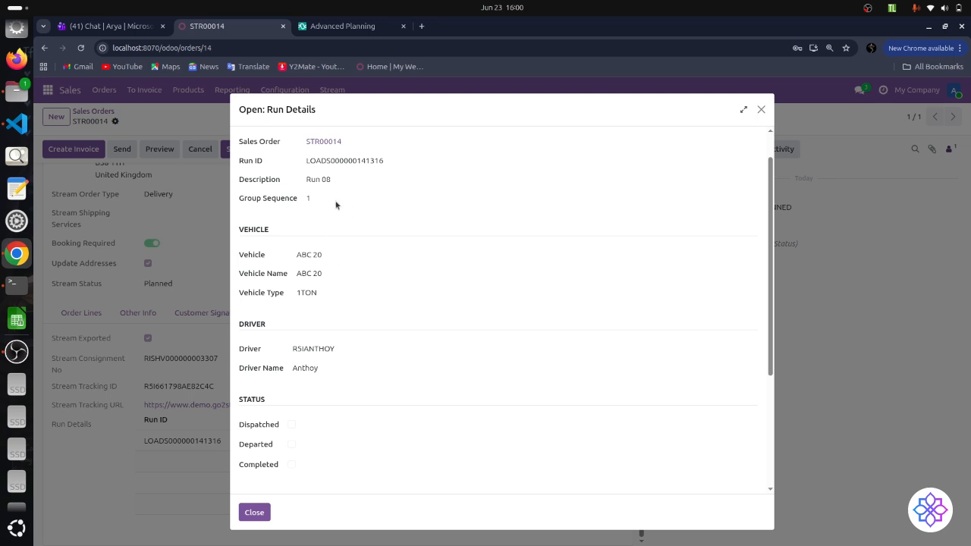
scroll(336, 205, "down", 3)
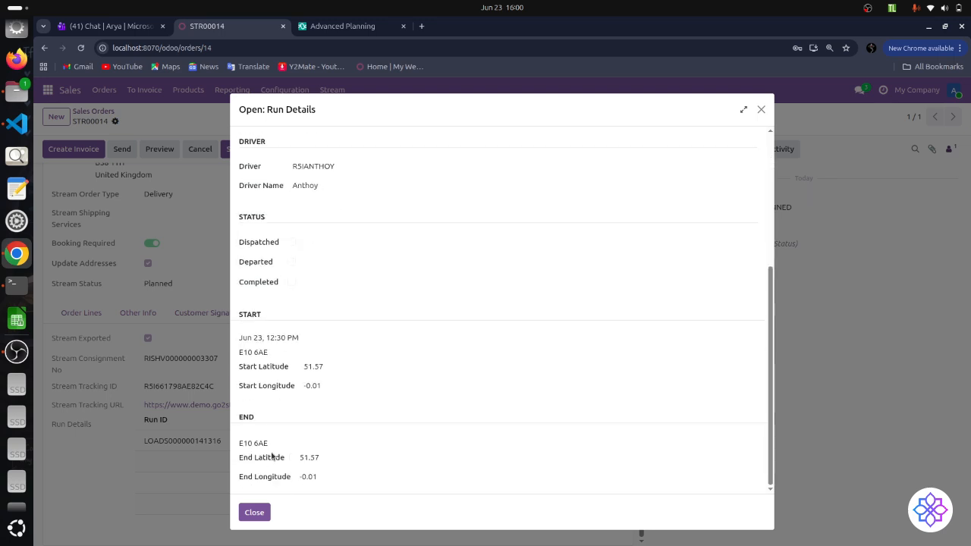
scroll(321, 327, "up", 4)
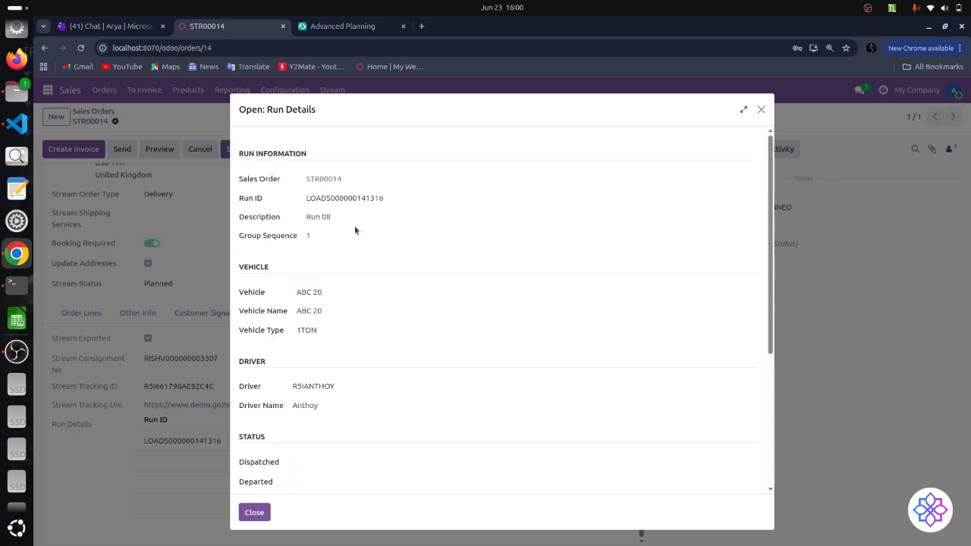
left_click(254, 512)
Step: Reopen STR00014 from the Sales Orders list and sync its run details from Stream
scroll(265, 220, "up", 2)
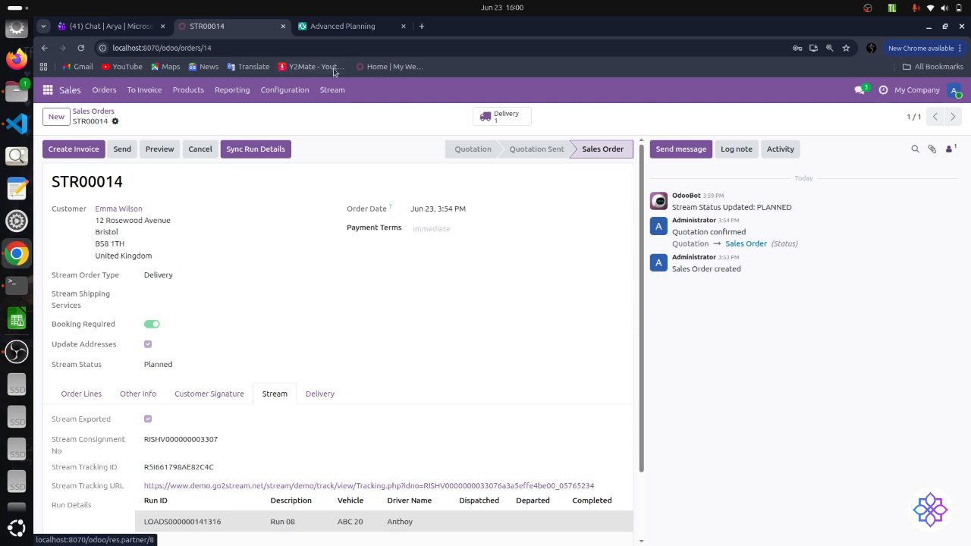
left_click(99, 112)
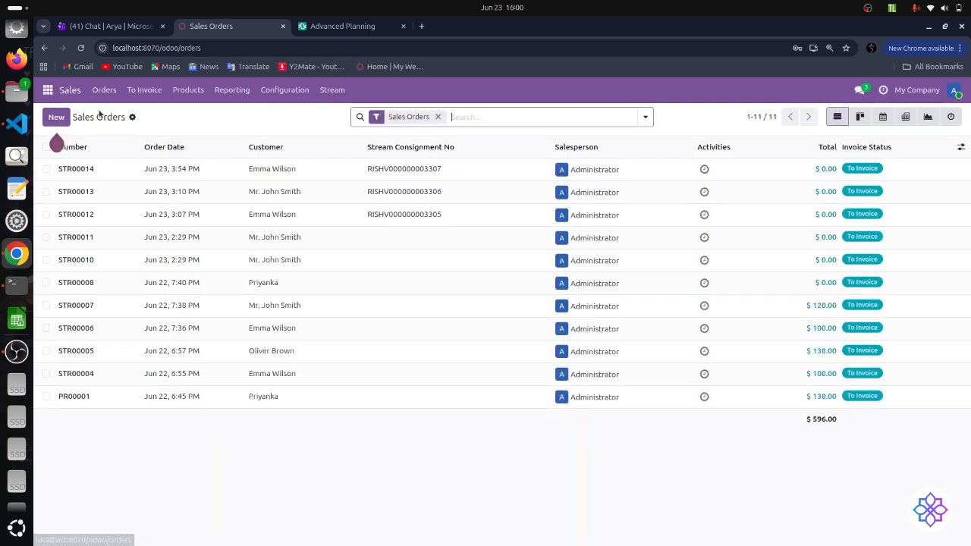
left_click(190, 169)
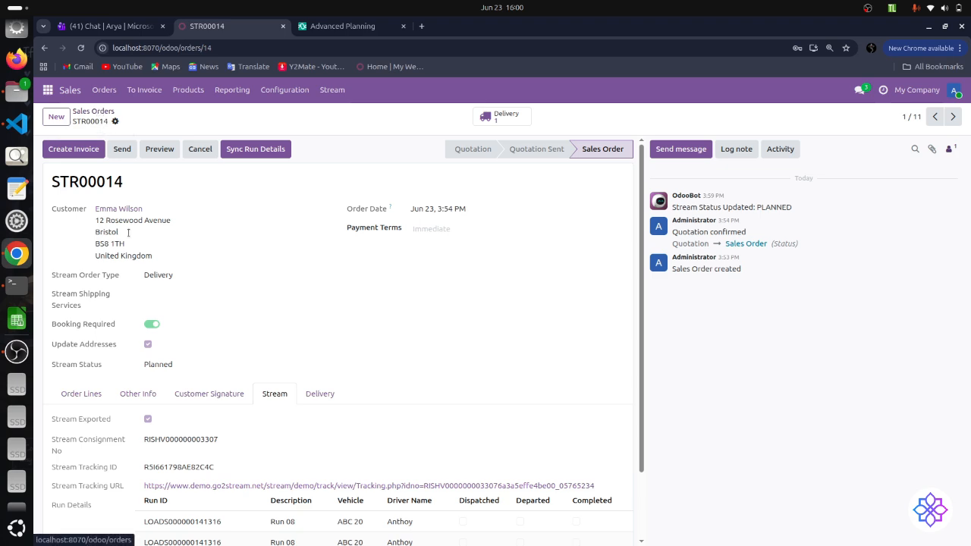
left_click(262, 154)
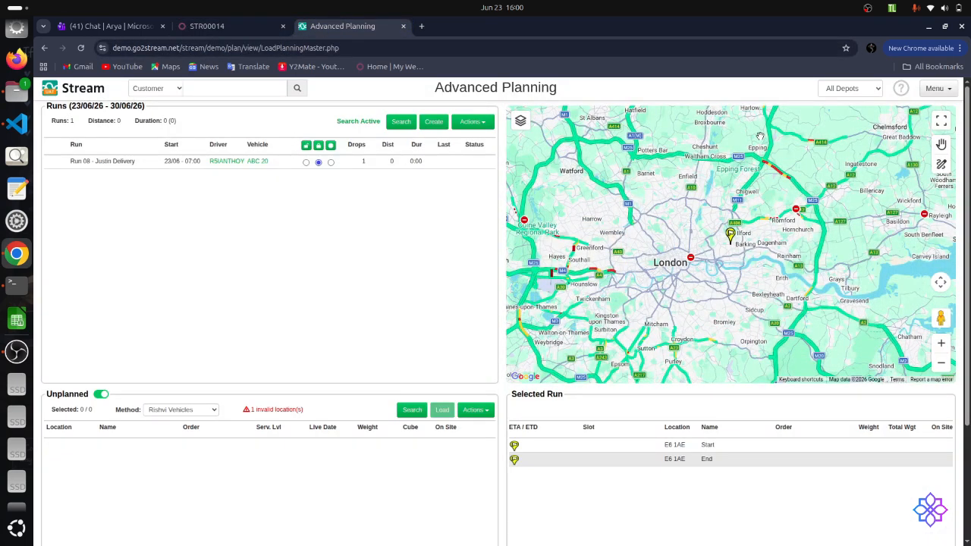
Step: Open Stream's Order Search and bring up the Order Details for STR00014
left_click(951, 89)
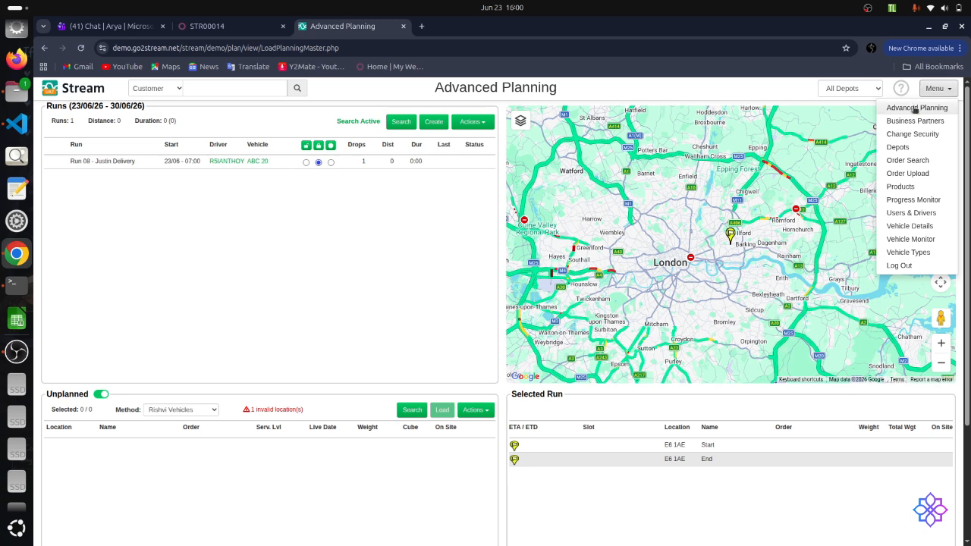
left_click(898, 163)
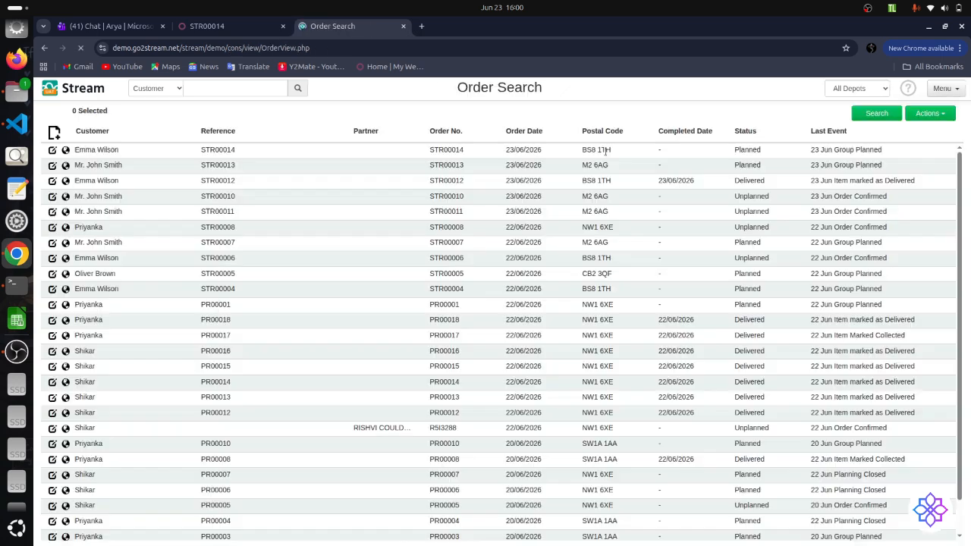
double_click(377, 157)
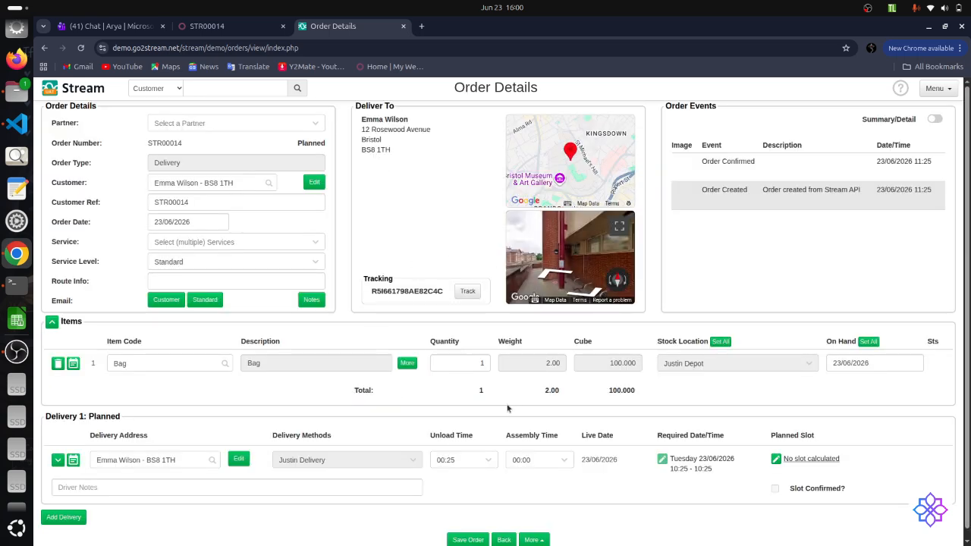
Step: Mark Delivery 1's Bag item delivered on 23/06/2026 at 16:00 and save the order
scroll(507, 408, "down", 1)
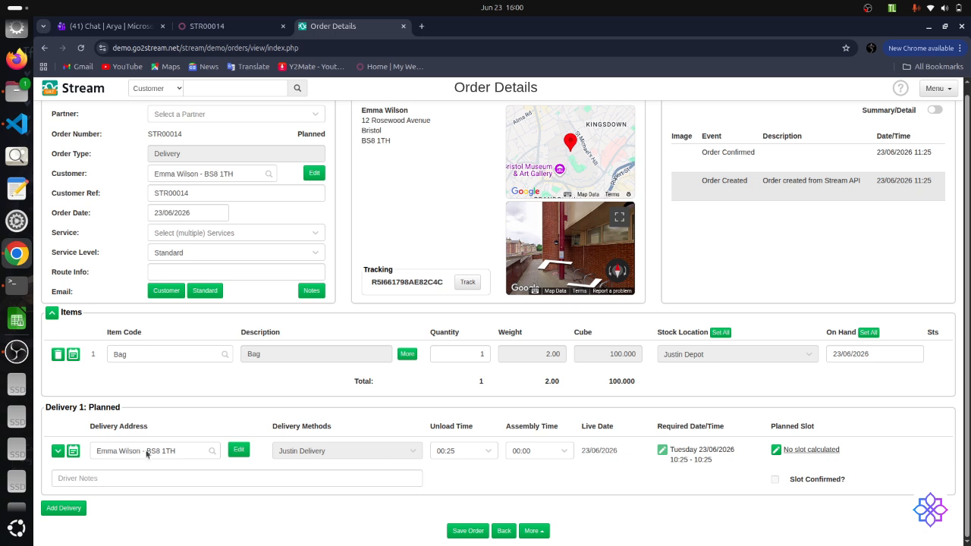
left_click(58, 450)
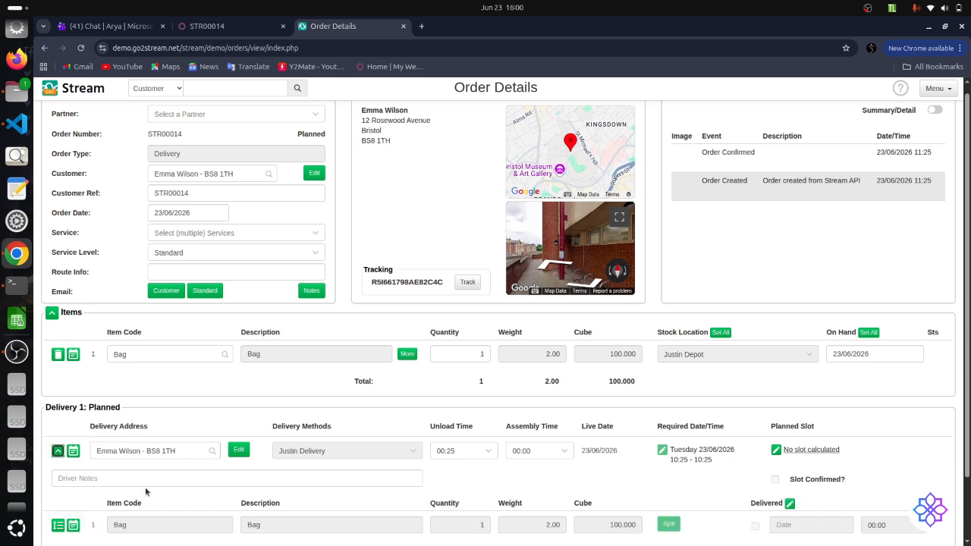
scroll(451, 373, "down", 2)
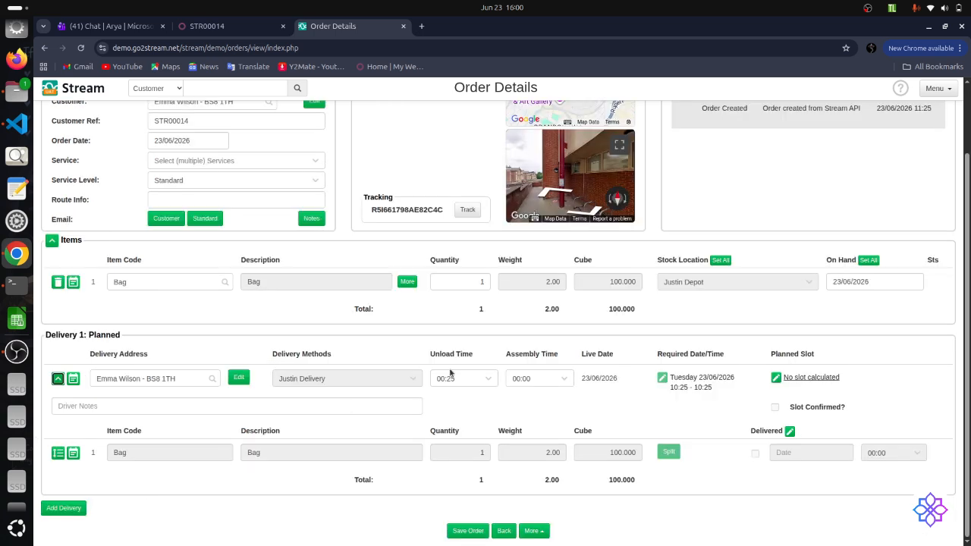
left_click(791, 431)
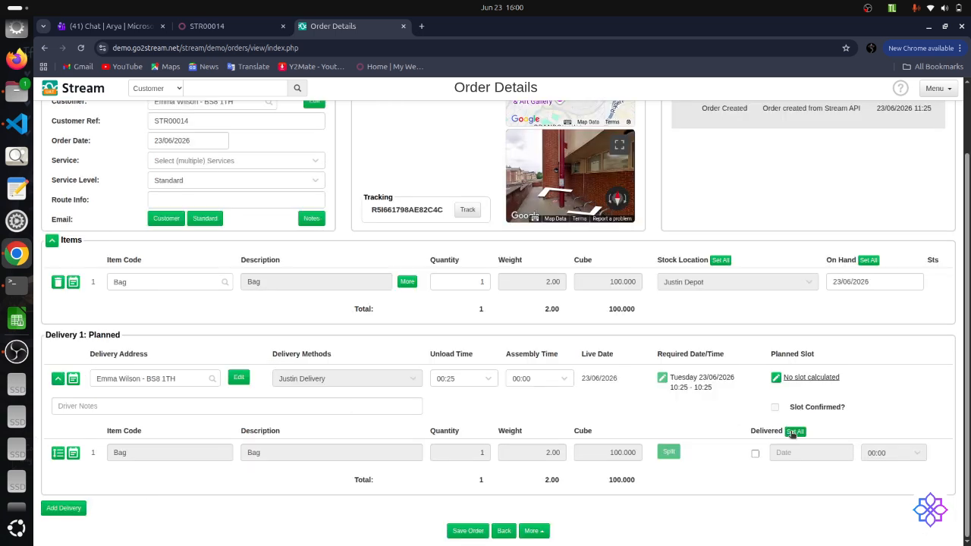
left_click(756, 454)
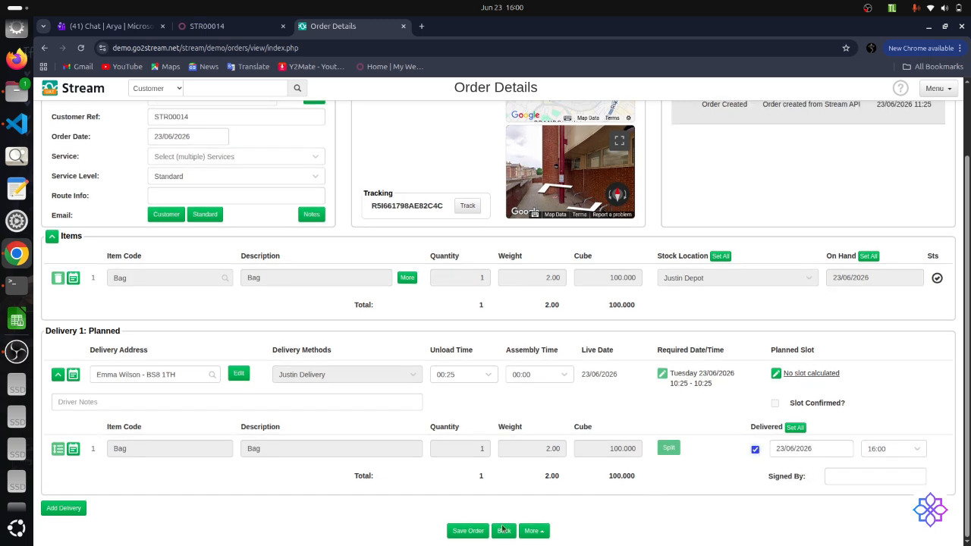
left_click(468, 530)
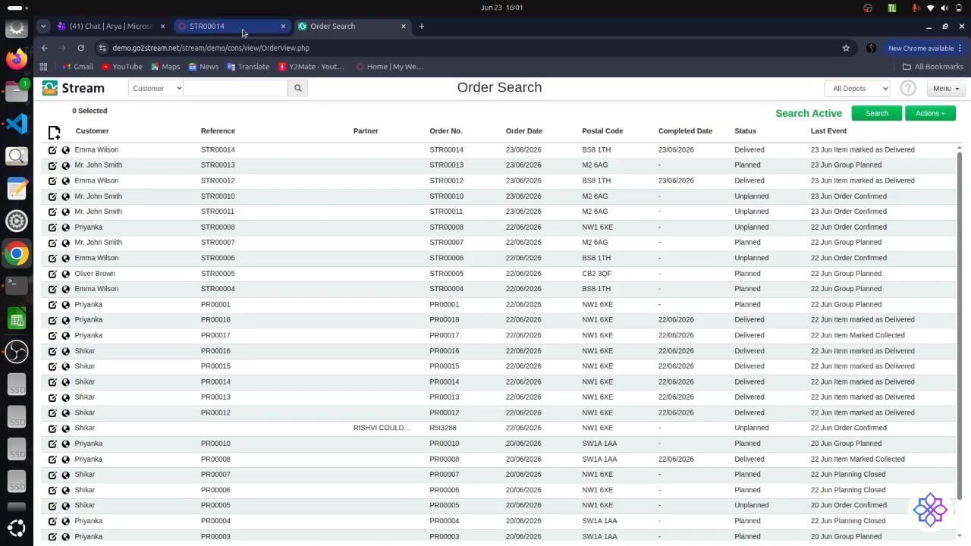
Step: Go from the STR00014 order to Settings > Technical > Scheduled Actions
left_click(242, 30)
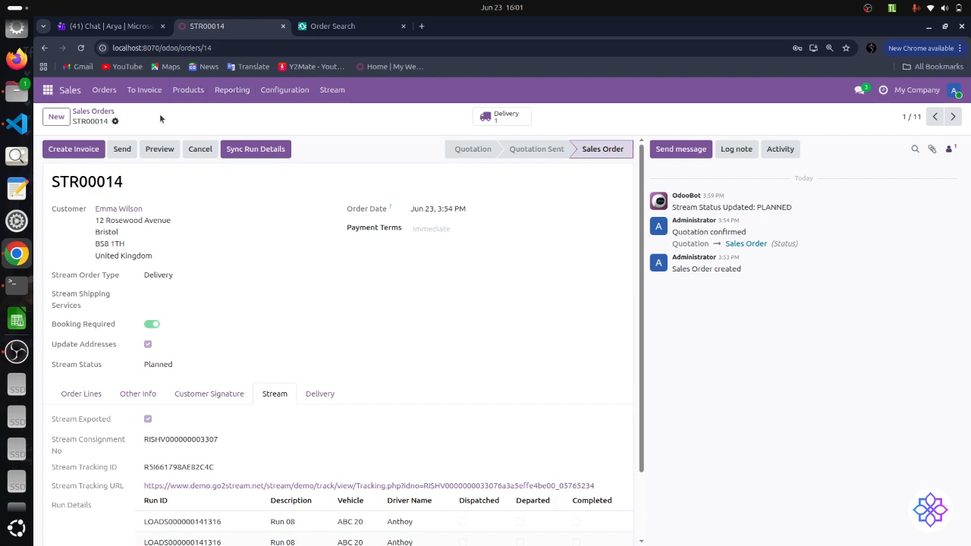
left_click(48, 90)
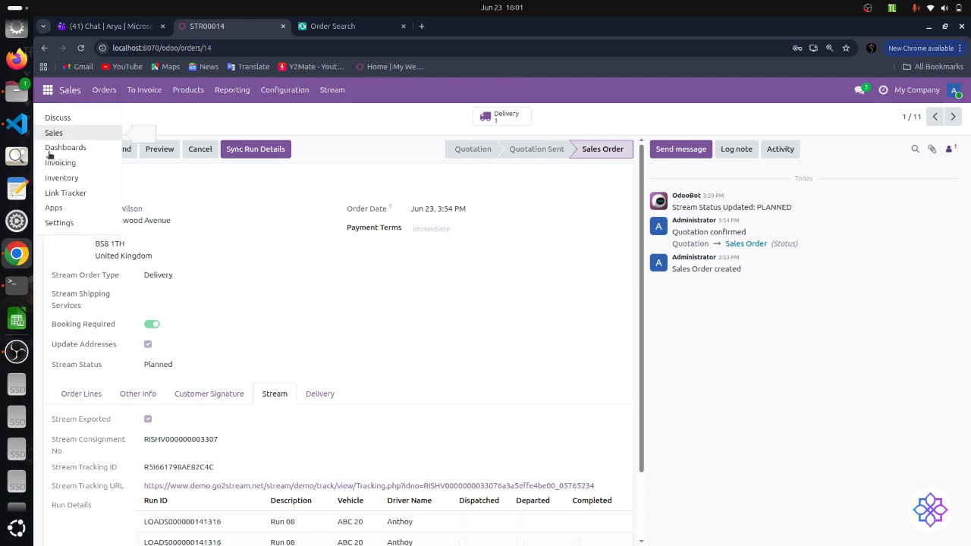
left_click(59, 223)
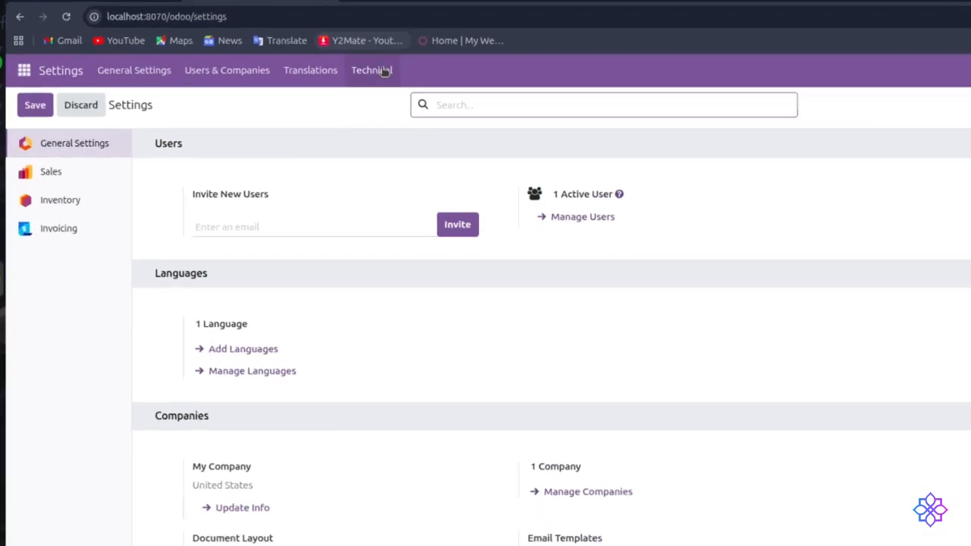
left_click(322, 88)
scroll(440, 260, "down", 10)
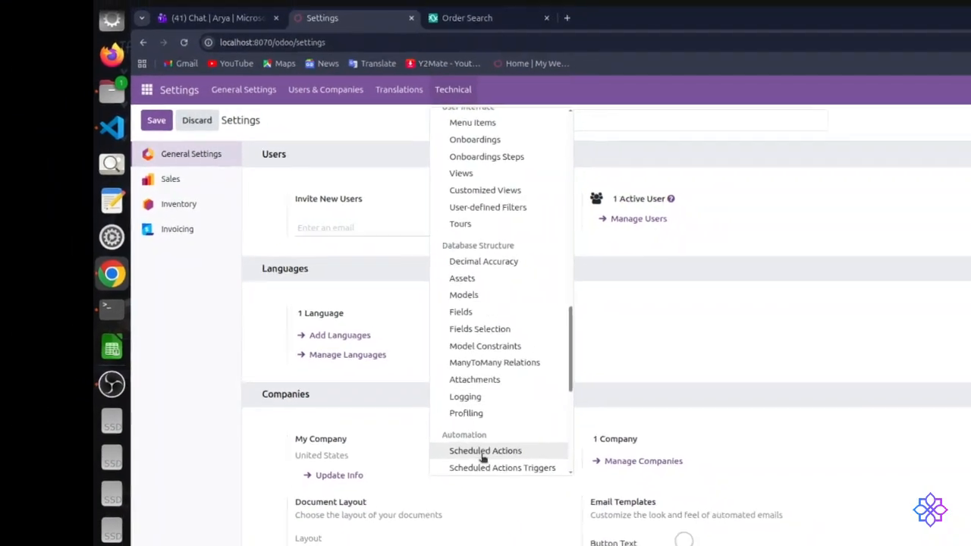
left_click(484, 472)
Step: Search the scheduled actions for 'stream' to list the three Stream jobs
left_click(439, 118)
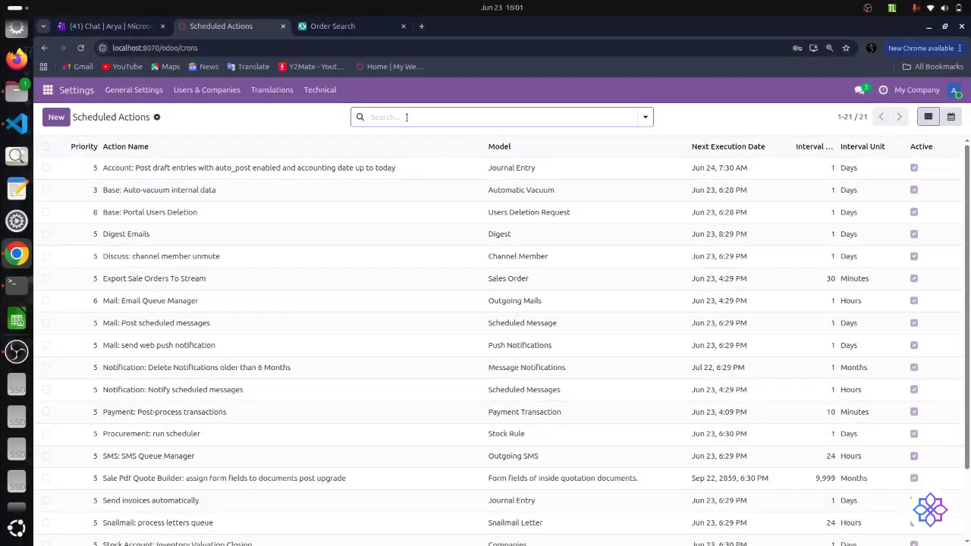
left_click(437, 118)
type("stream")
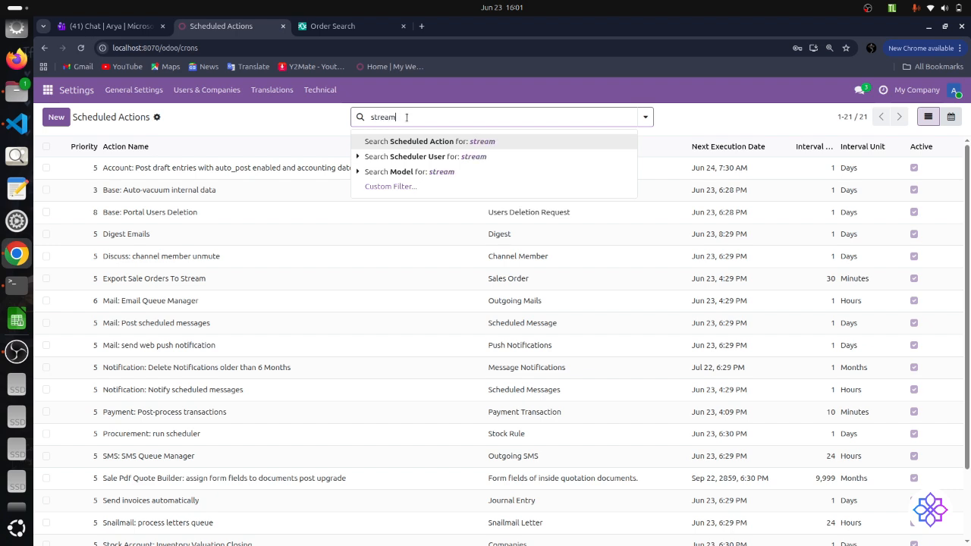
key("Return")
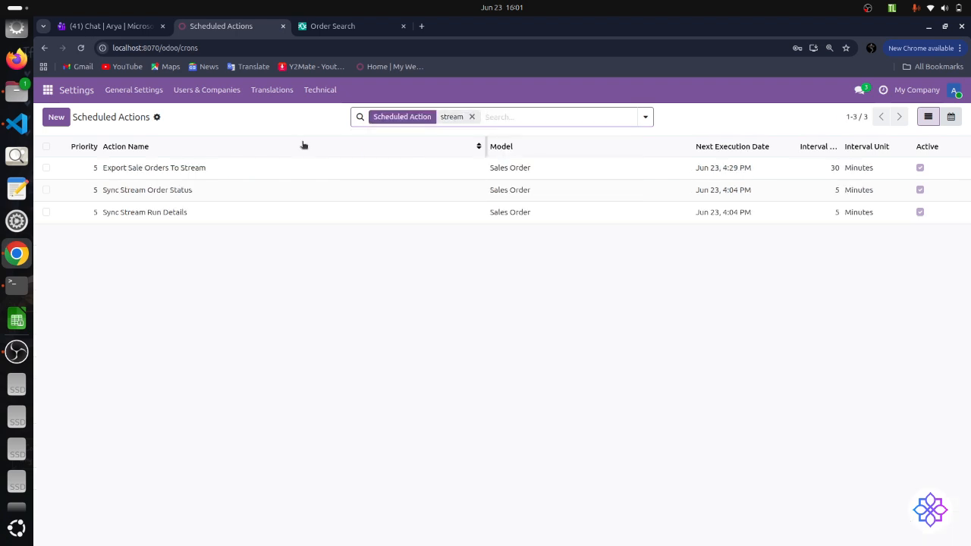
Step: Check Sync Stream Order Status's next execution date unchanged, then return to Sales quotations
left_click(212, 196)
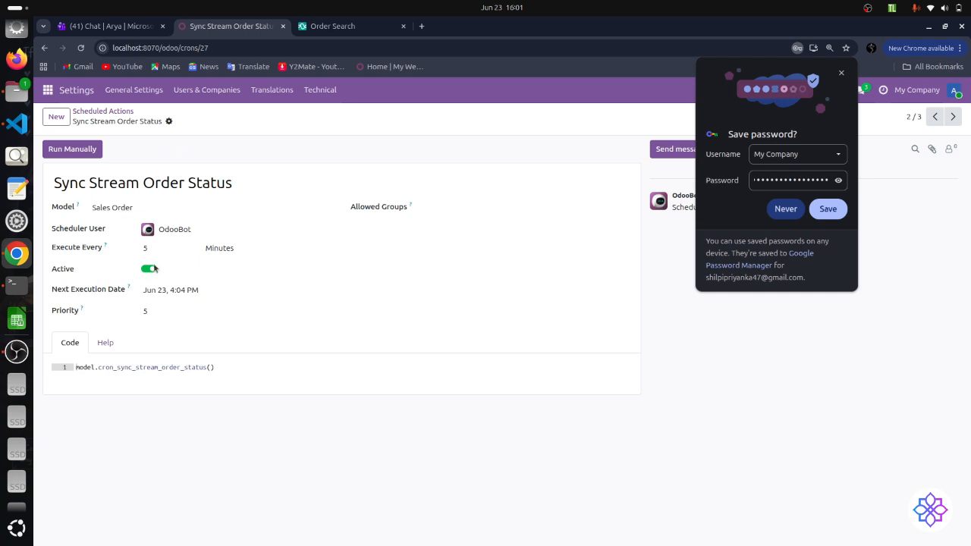
left_click(182, 296)
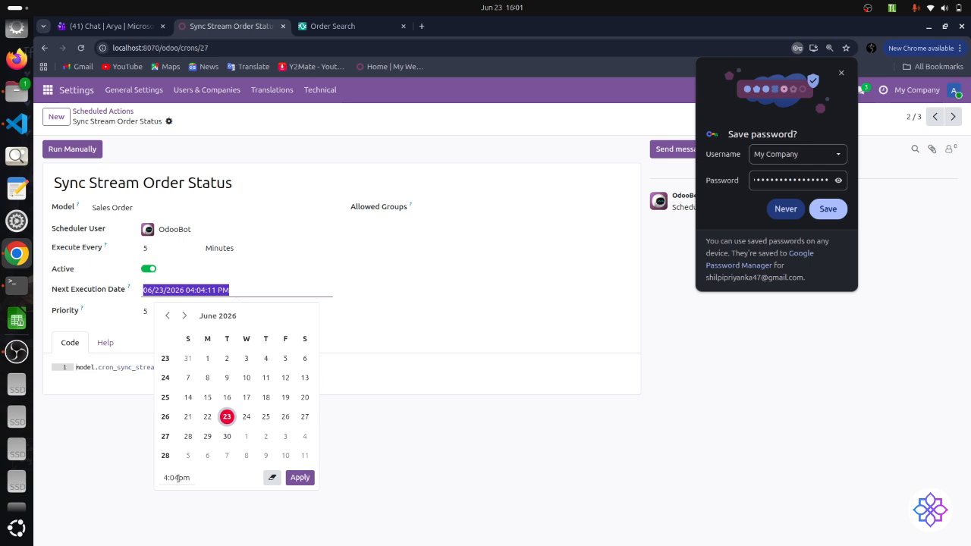
left_click(203, 503)
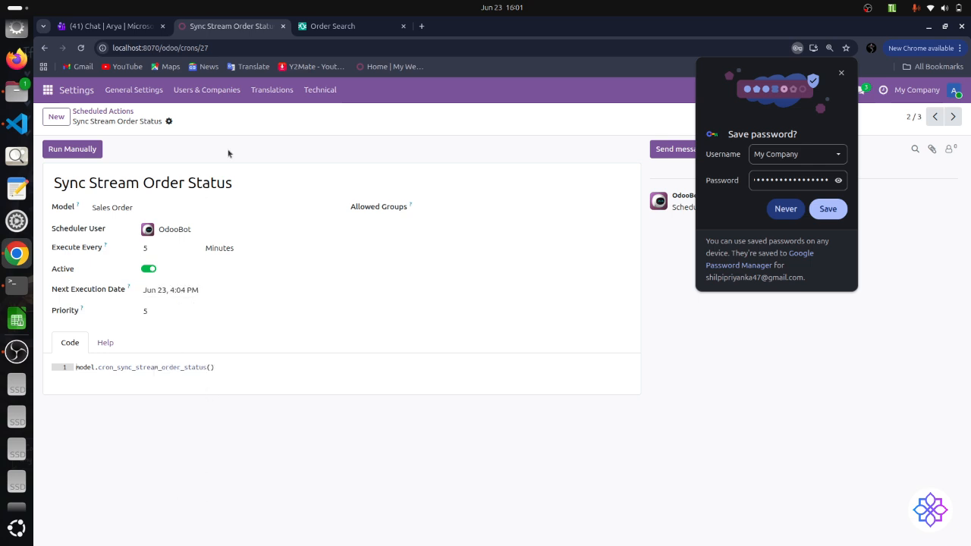
left_click(47, 90)
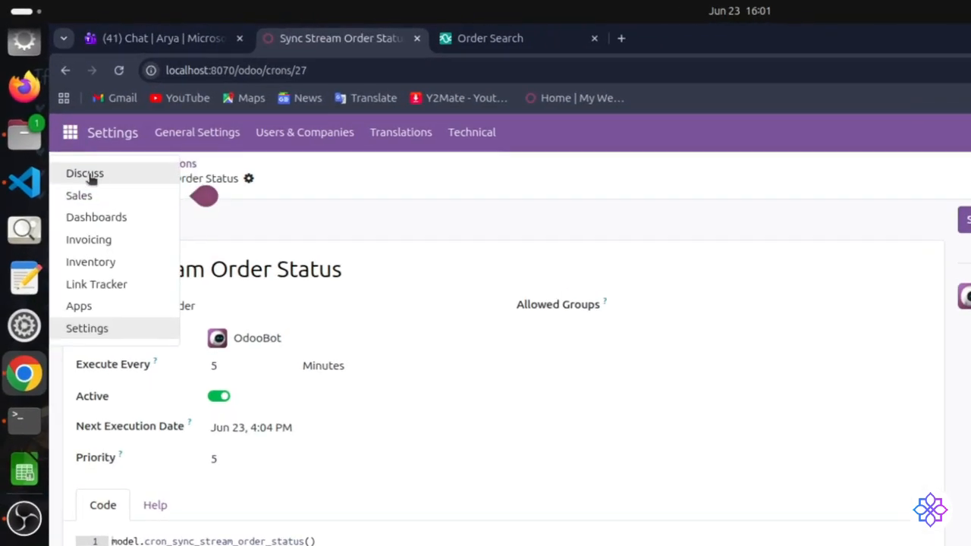
left_click(79, 195)
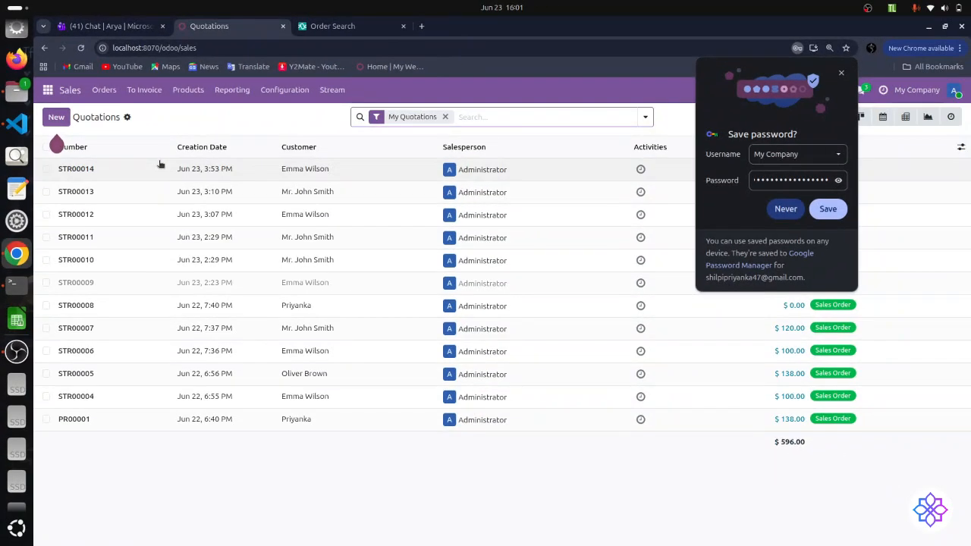
Step: Open STR00014 in Odoo and compare it with Stream's Order Search showing Delivered
left_click(159, 168)
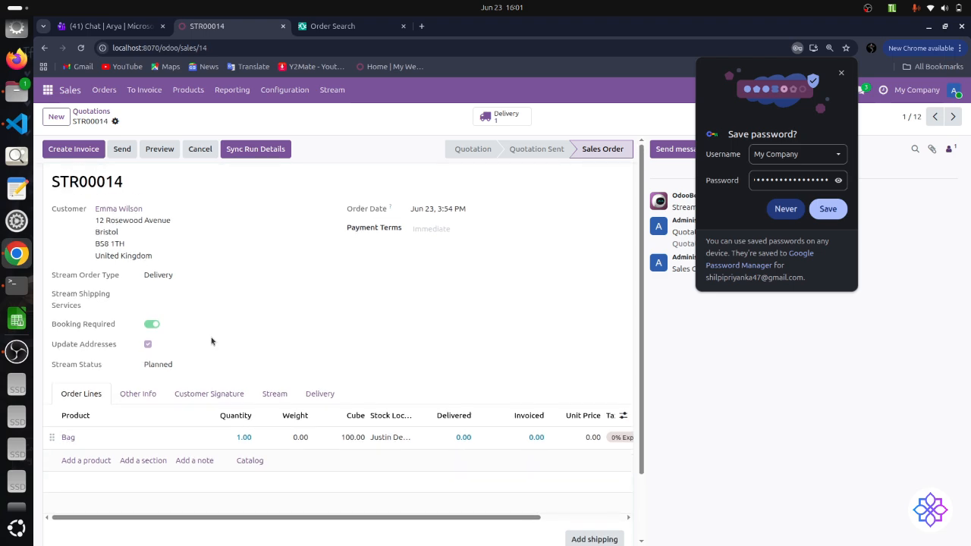
left_click(334, 25)
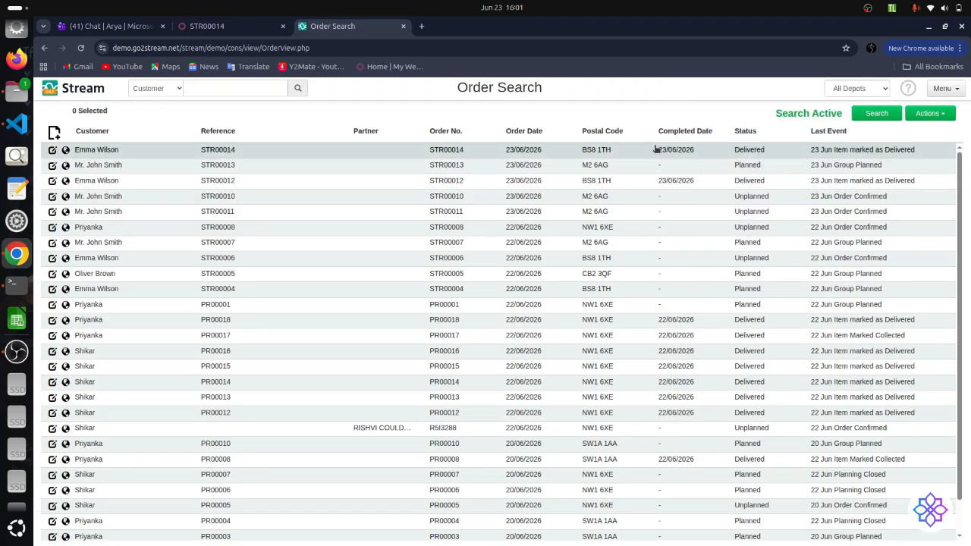
left_click(241, 32)
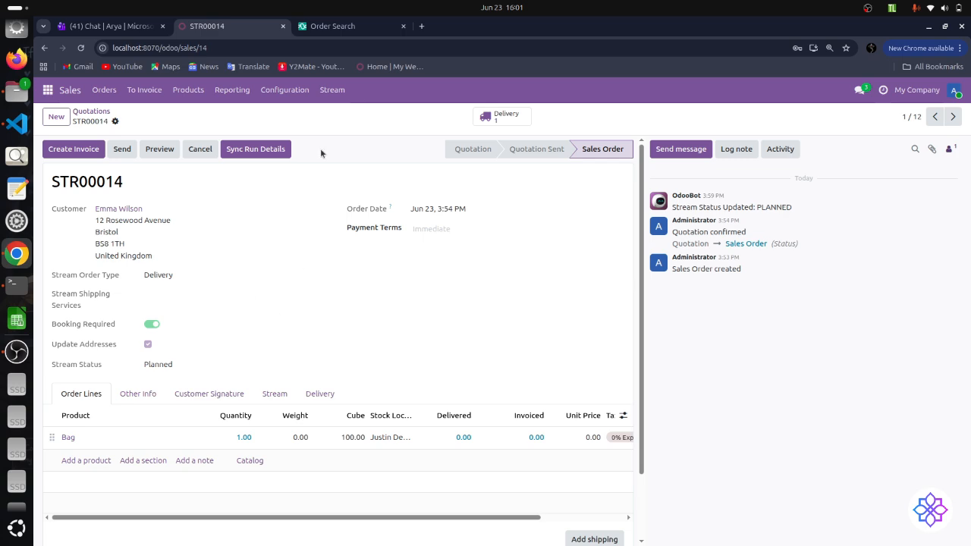
Step: Browse the Stream Run Details, Depots and Services lists in the Sales app
left_click(332, 90)
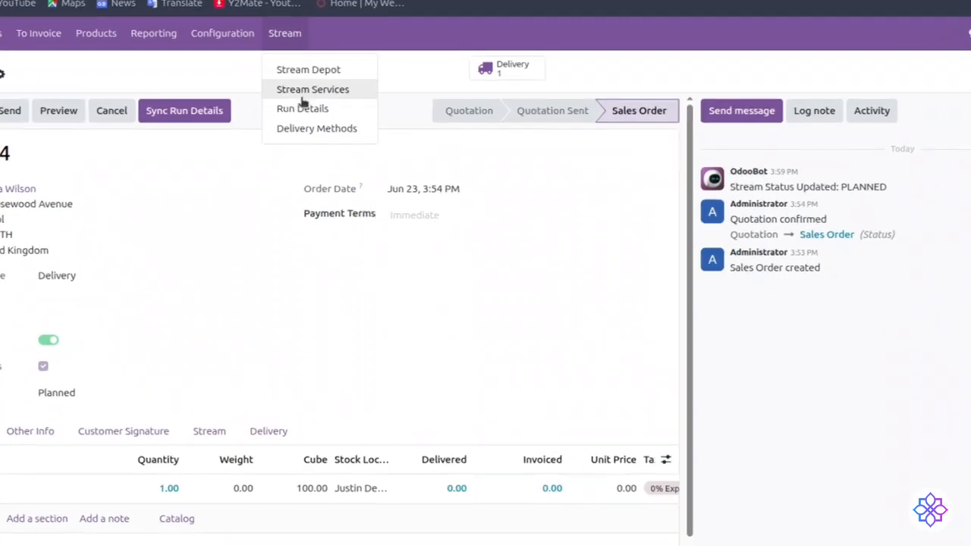
left_click(304, 108)
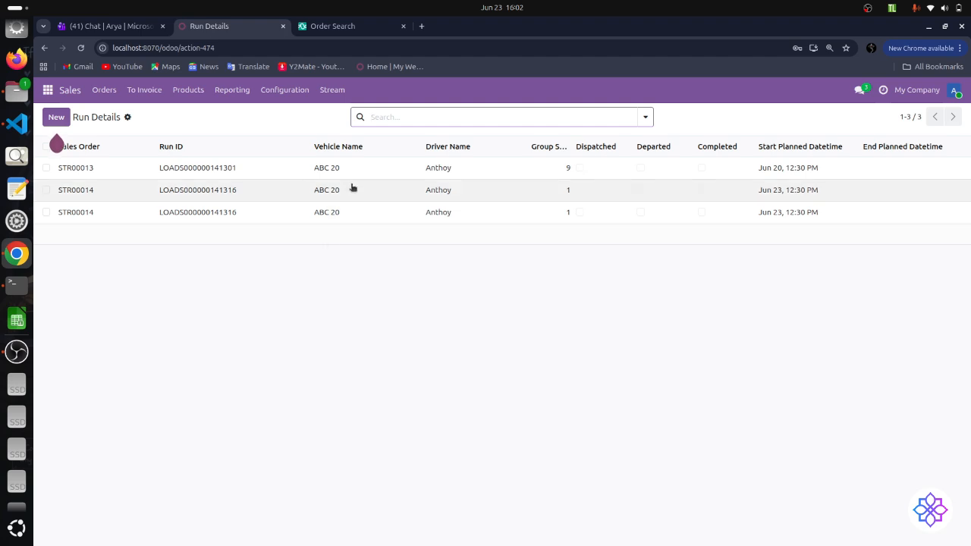
left_click(331, 92)
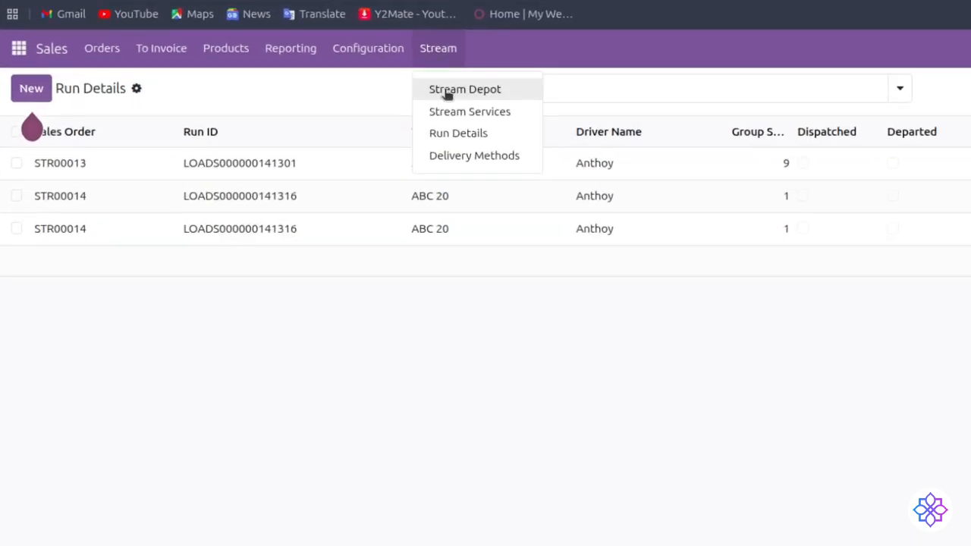
left_click(447, 91)
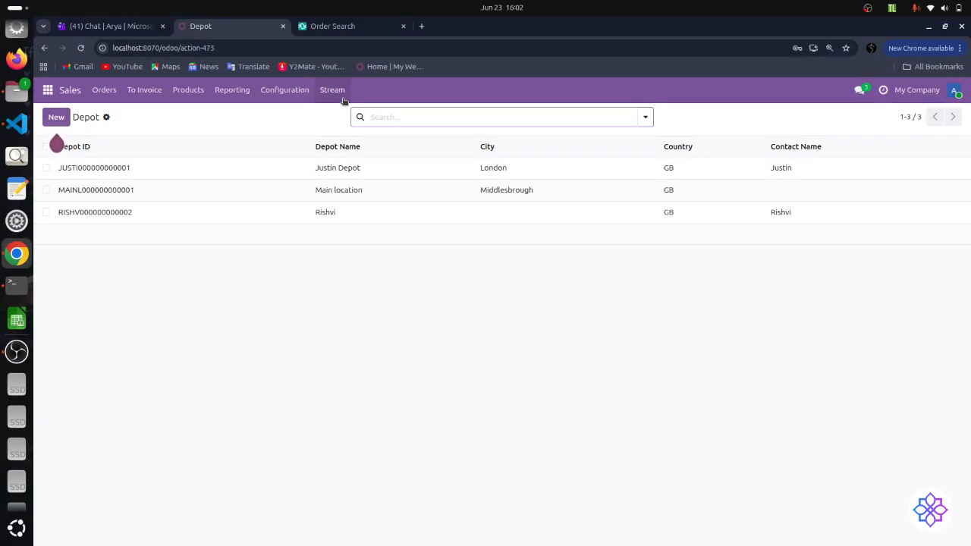
left_click(343, 100)
left_click(355, 136)
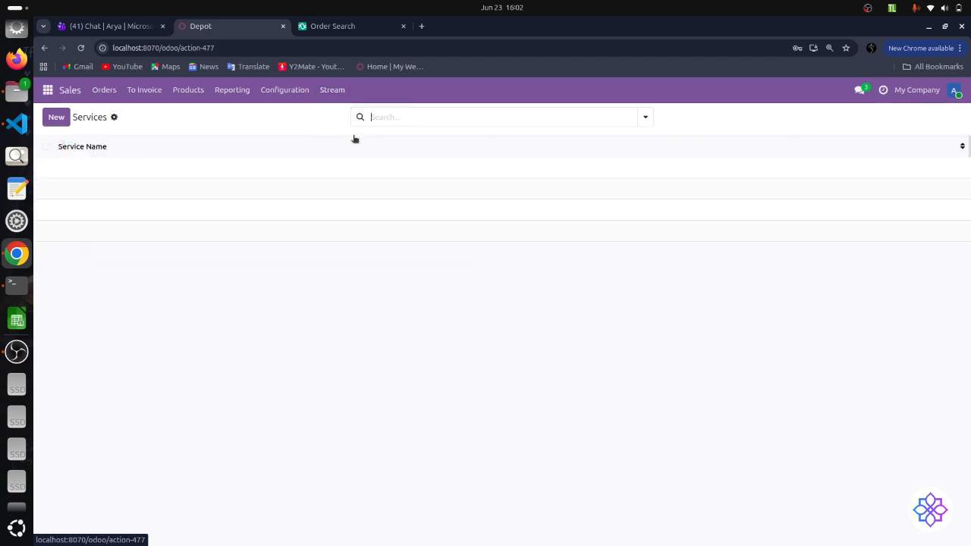
Step: Start and discard an empty Stream service, then show the Stream Delivery Methods list
left_click(334, 92)
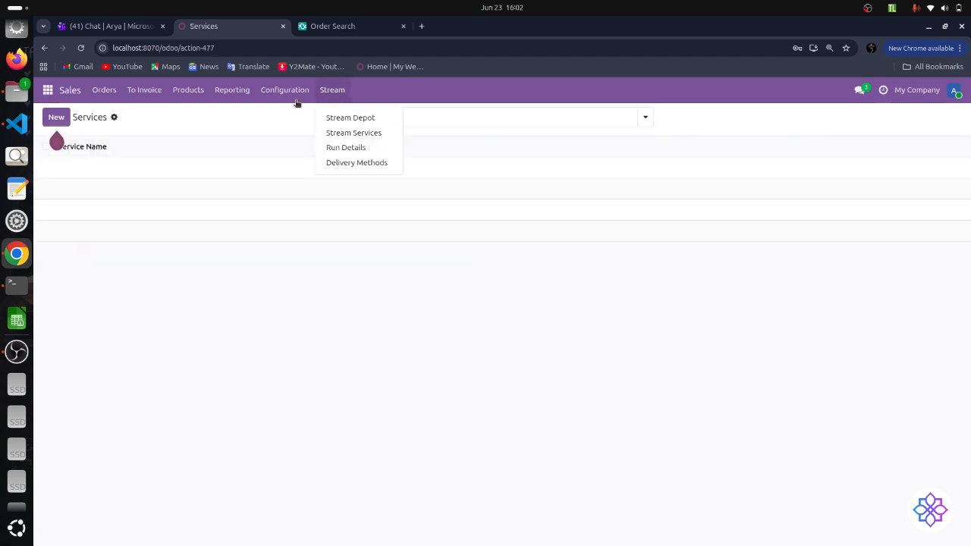
left_click(56, 117)
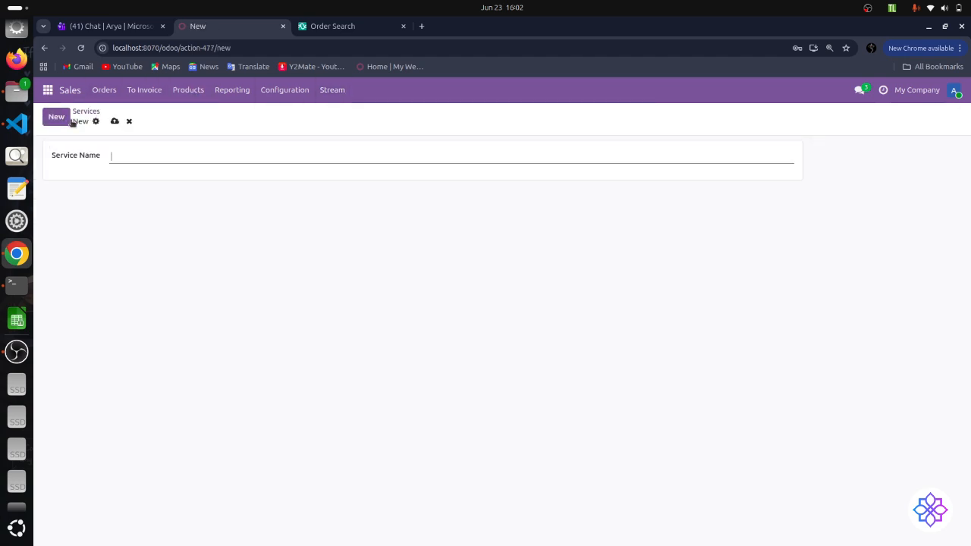
left_click(129, 121)
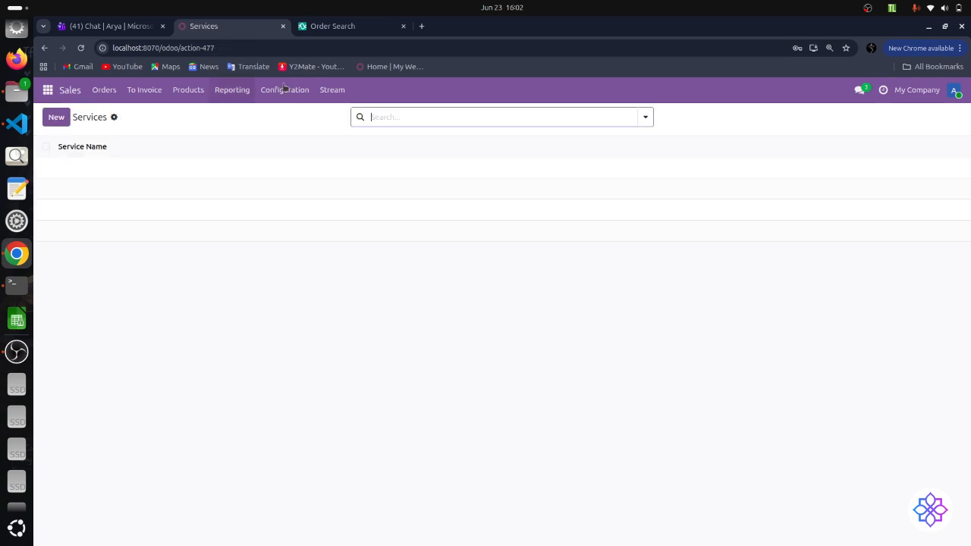
left_click(332, 89)
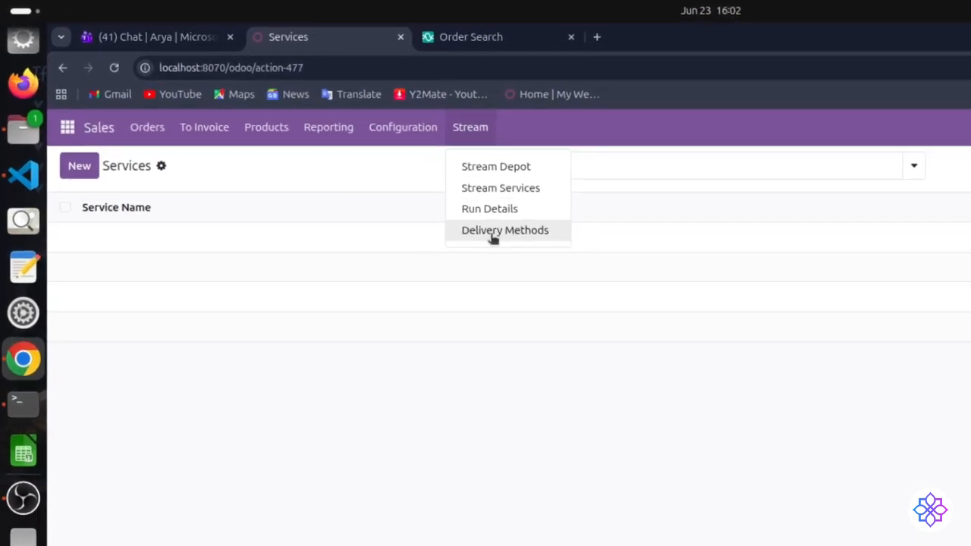
left_click(492, 232)
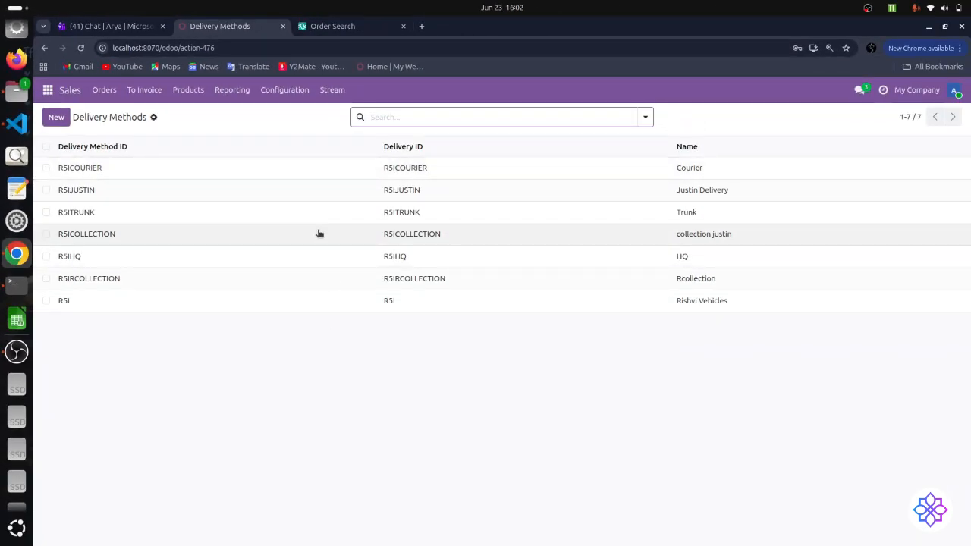
left_click(110, 93)
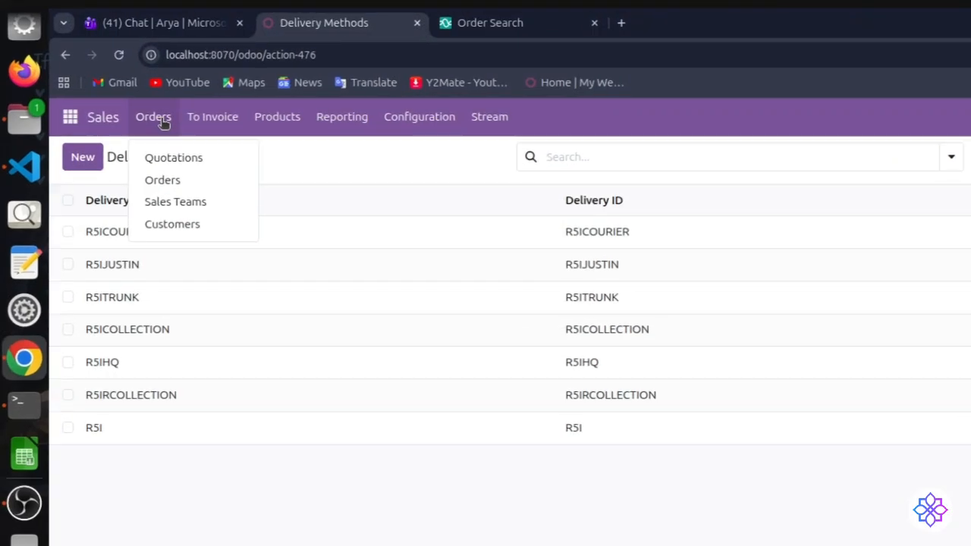
Step: Open sales order STR00014 from the Sales Orders list; its Stream status still reads Planned
left_click(189, 181)
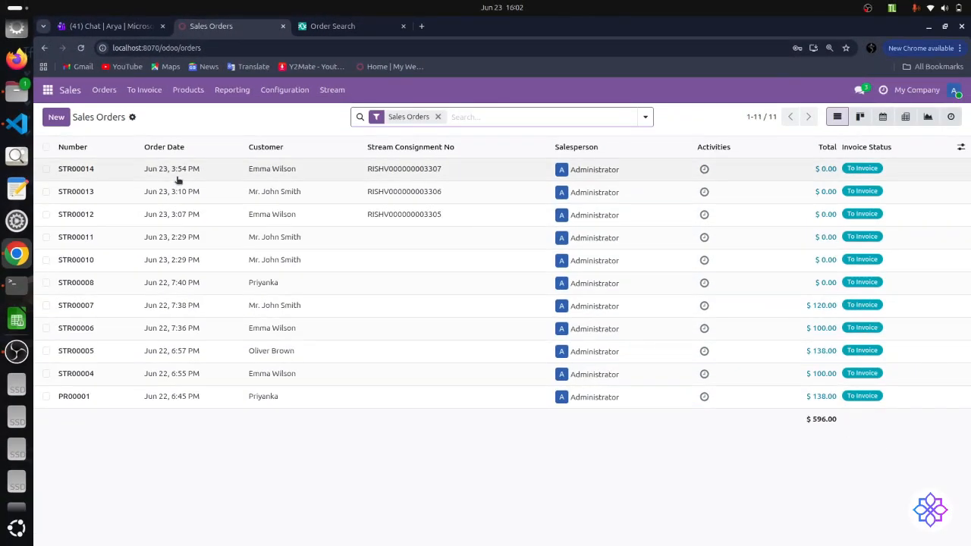
left_click(193, 170)
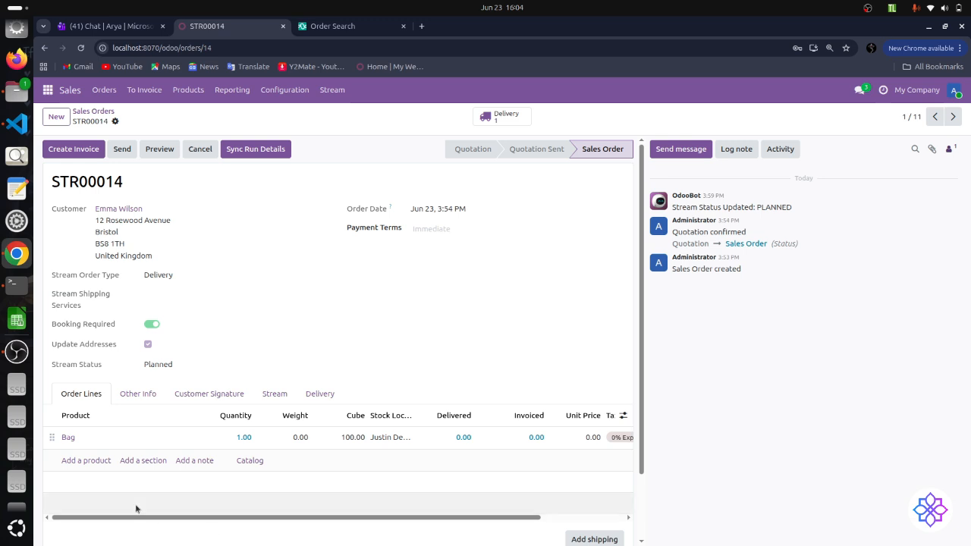
left_click(81, 50)
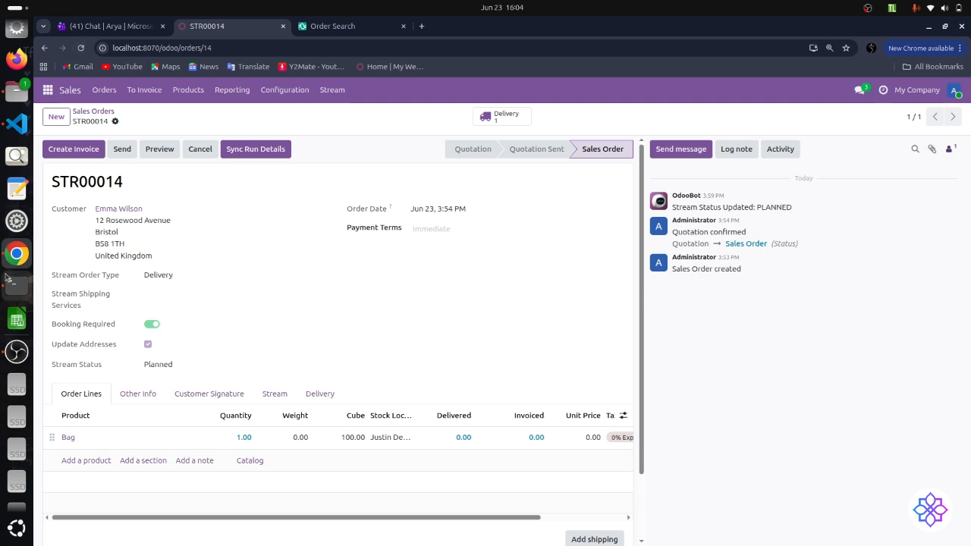
left_click(11, 285)
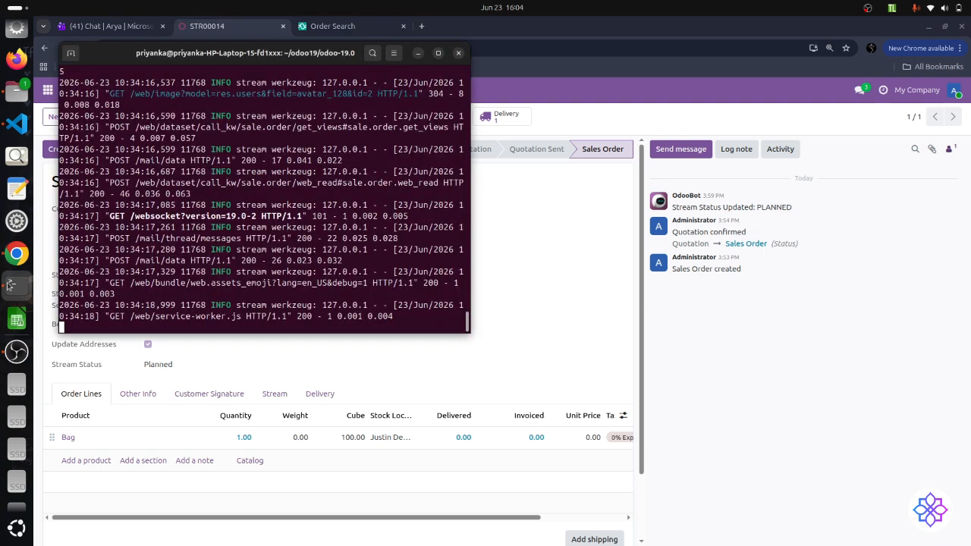
left_click(356, 356)
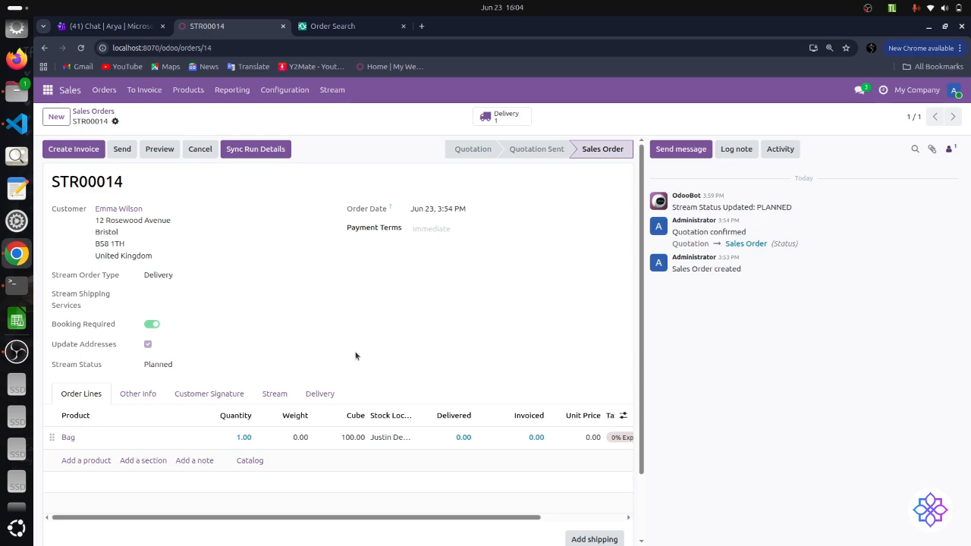
Step: Go to the Scheduled Actions list under Settings > Technical
left_click(48, 92)
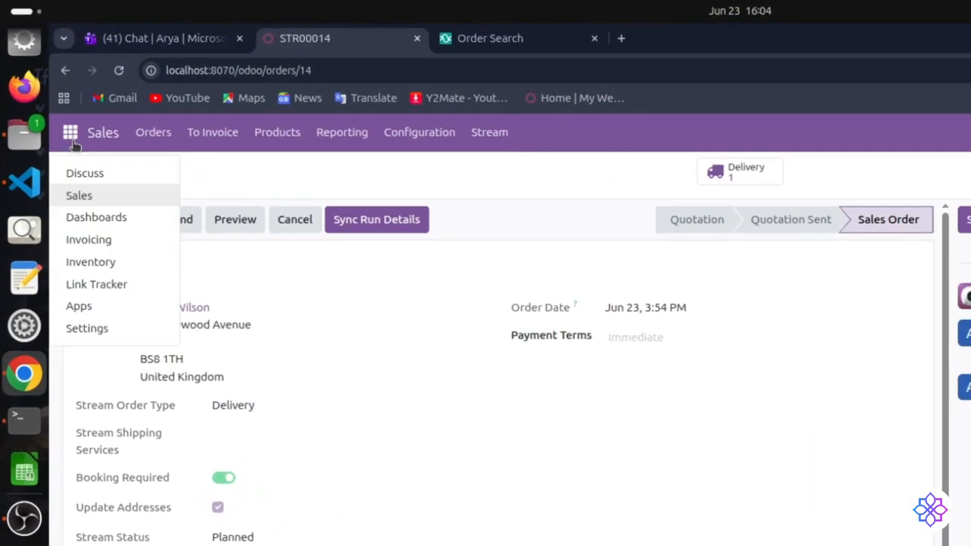
left_click(95, 328)
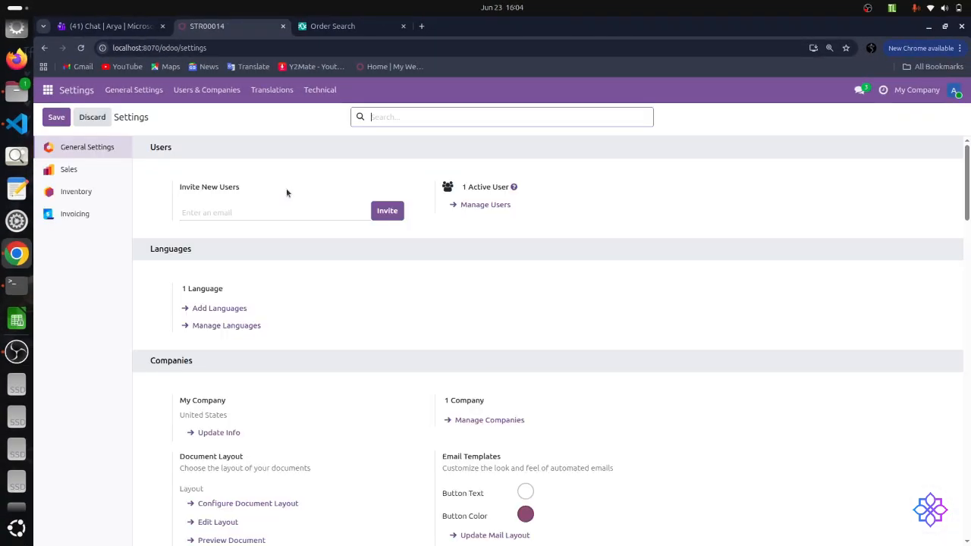
left_click(320, 90)
scroll(349, 309, "down", 5)
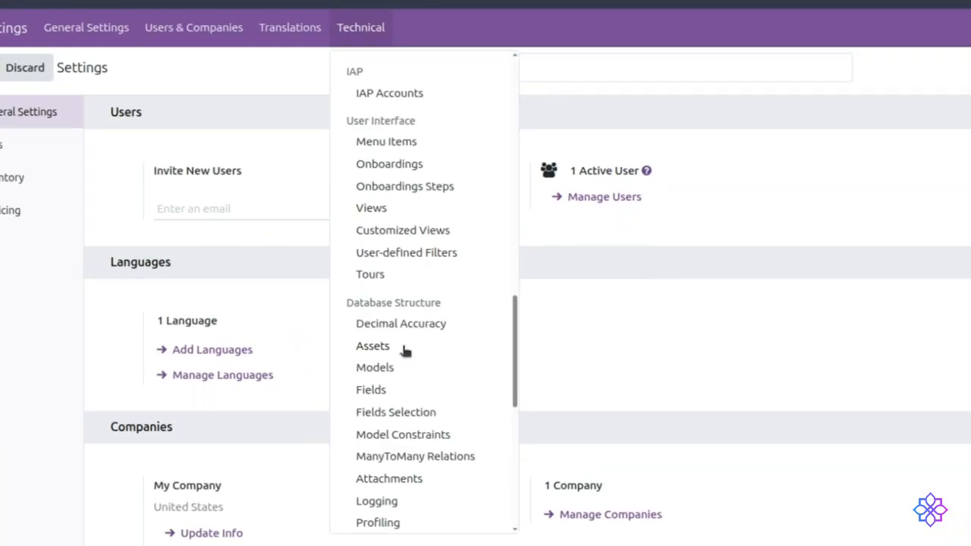
scroll(405, 356, "down", 6)
scroll(410, 227, "up", 2)
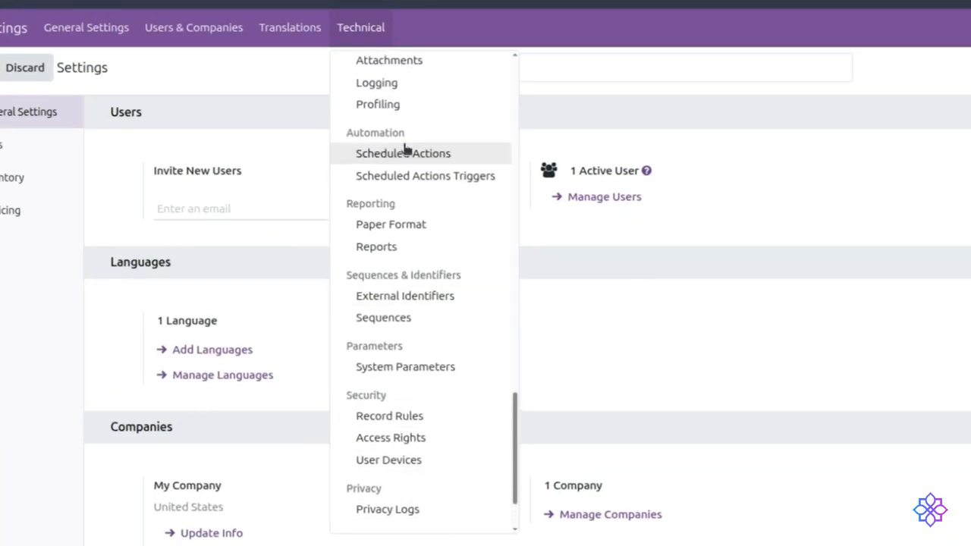
left_click(405, 154)
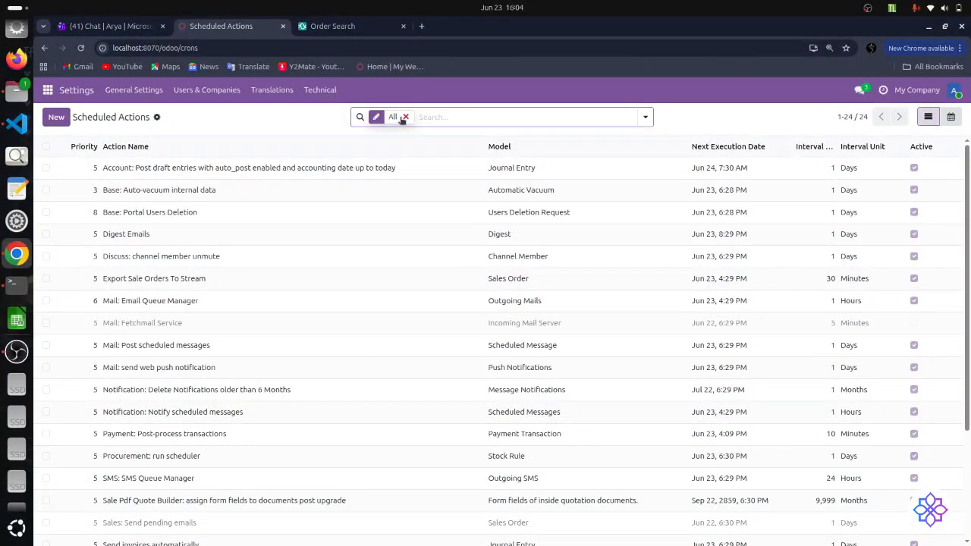
Step: Find 'stream', open Sync Stream Order Status and reload until next execution shows Jun 23, 4:09 PM
left_click(404, 118)
type("stre")
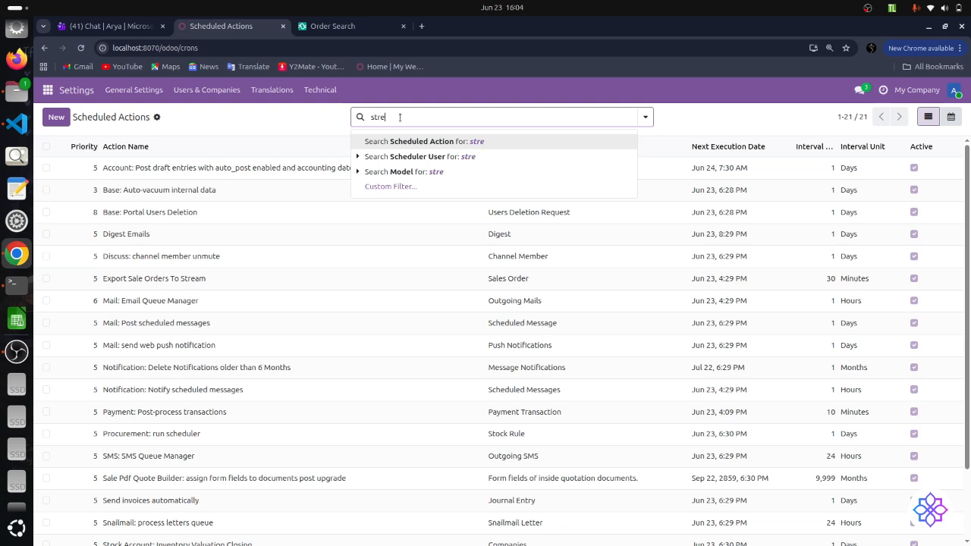
type("am")
key("Return")
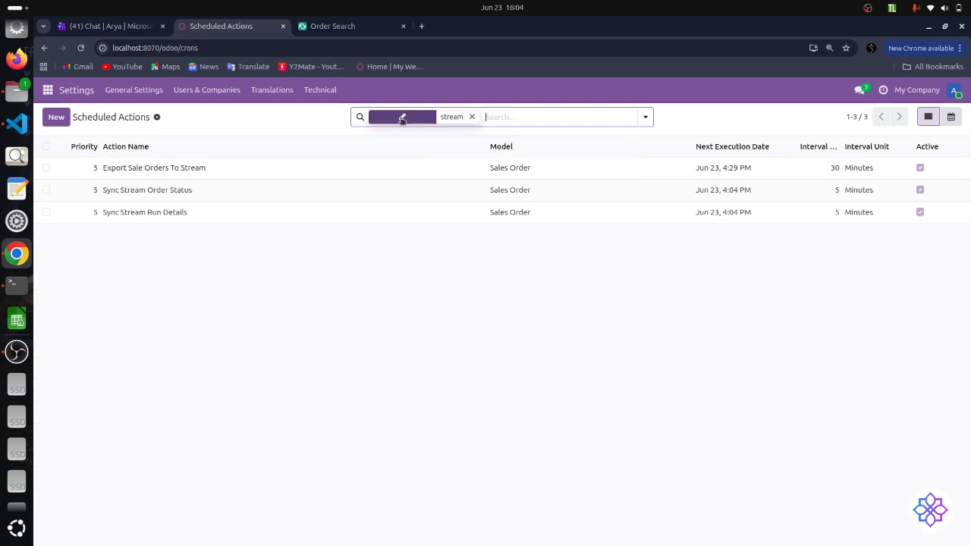
left_click(280, 190)
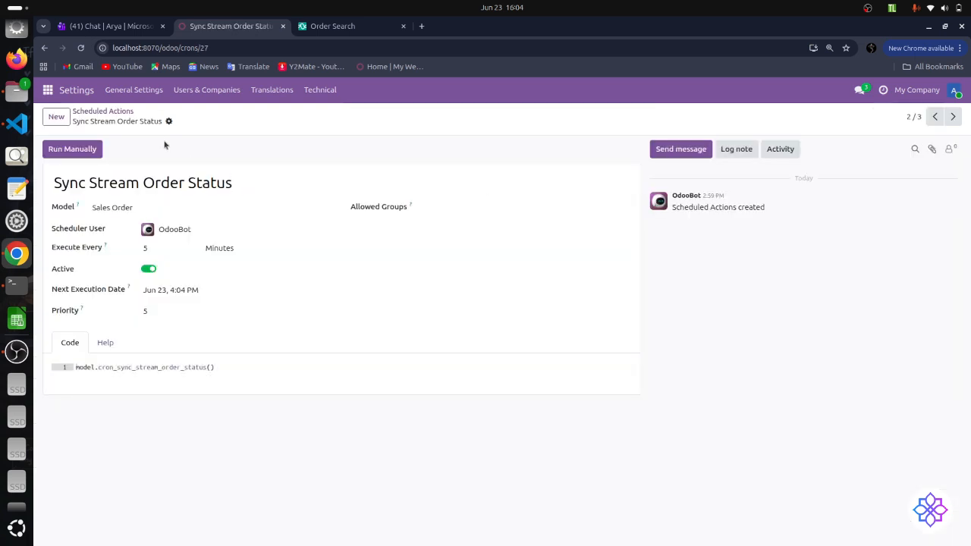
left_click(80, 48)
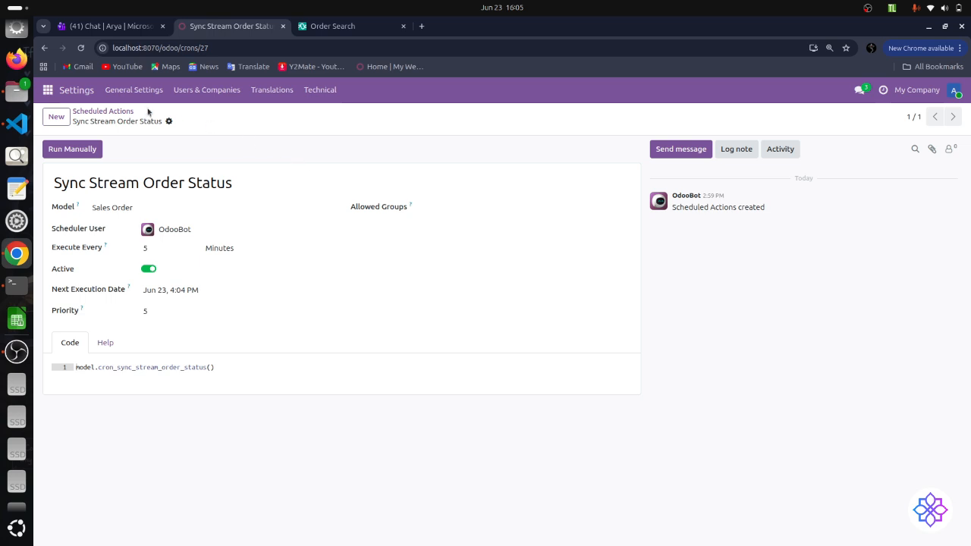
left_click(81, 48)
Step: Check STR00014's Stream tab: status Delivered, with consignment and run details filled in
left_click(49, 90)
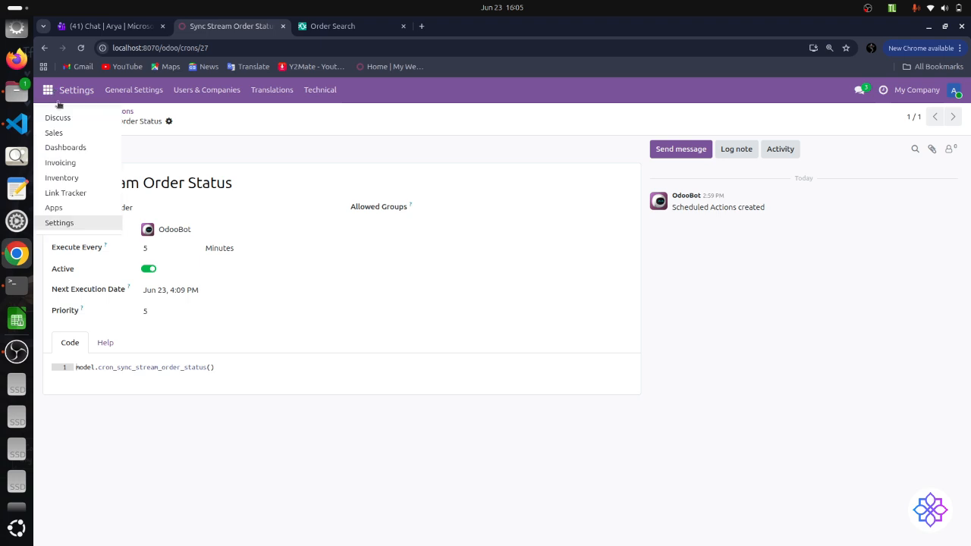
left_click(72, 134)
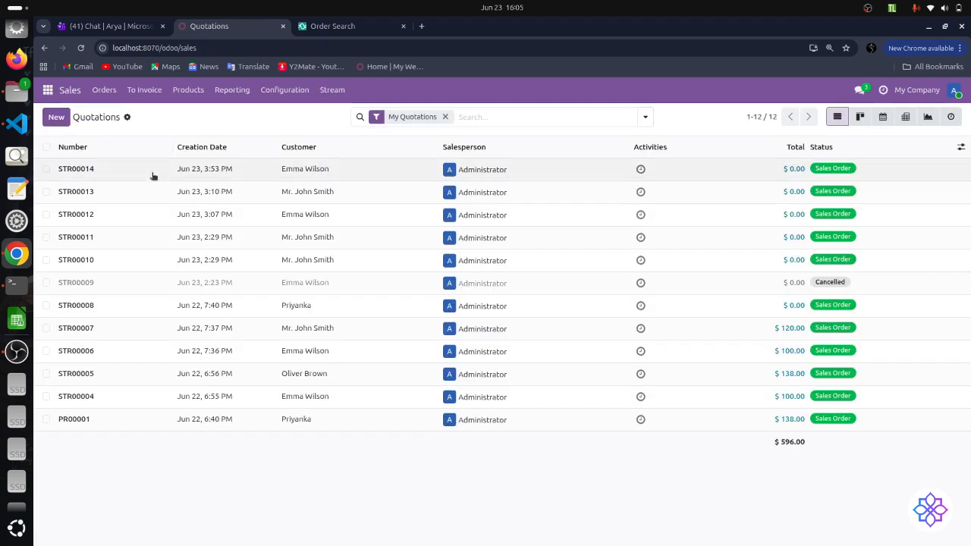
left_click(152, 174)
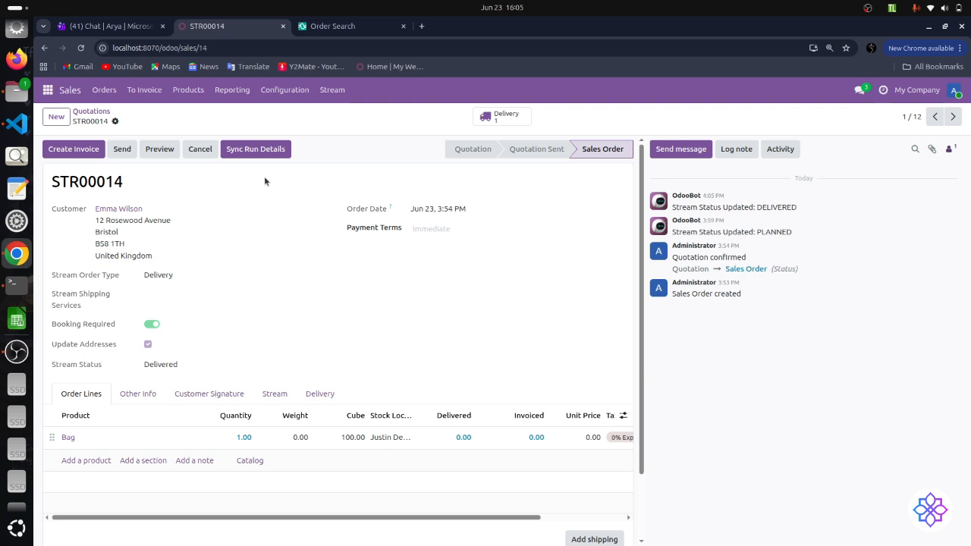
left_click(281, 393)
scroll(158, 503, "down", 2)
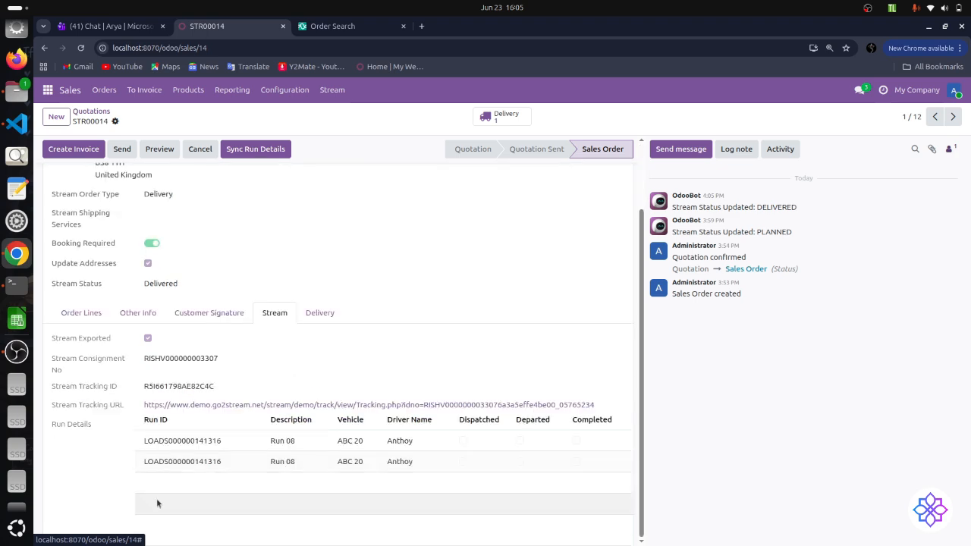
scroll(325, 417, "up", 2)
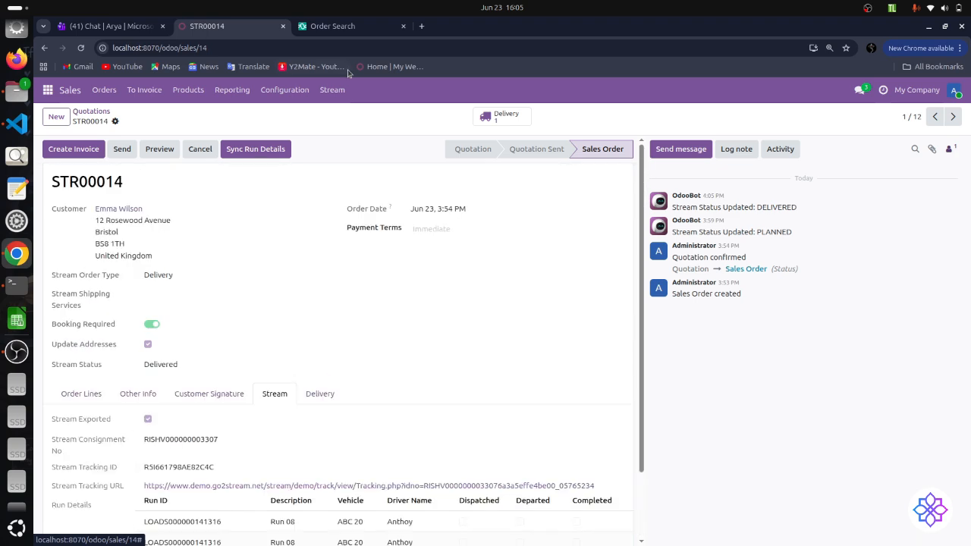
Step: View the Stream Run Details list: three runs on vehicle ABC 20, two for STR00014
left_click(333, 90)
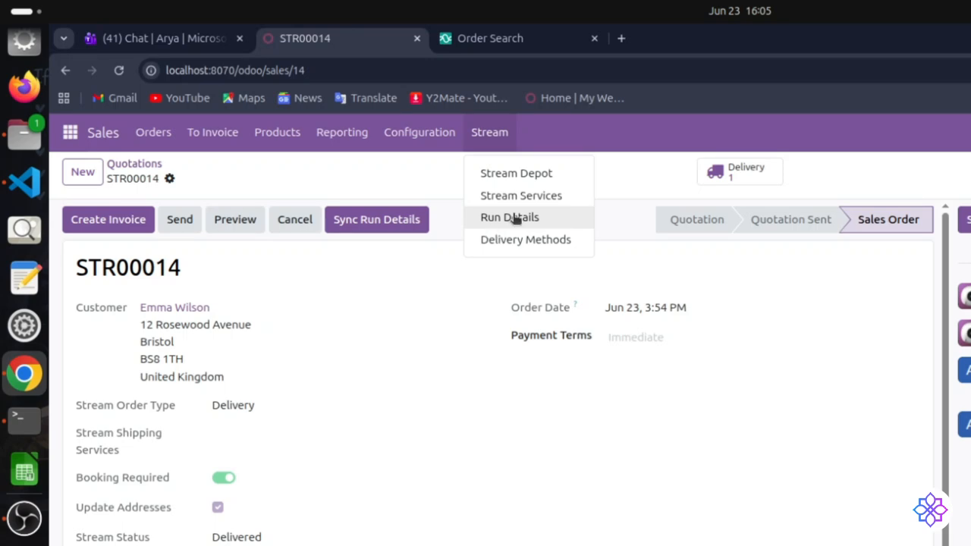
left_click(514, 218)
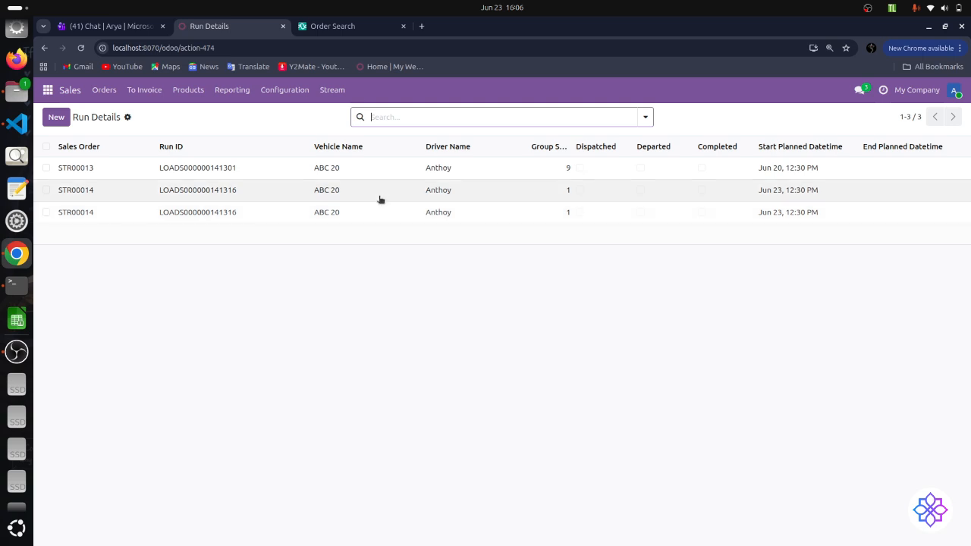
left_click(105, 93)
left_click(284, 89)
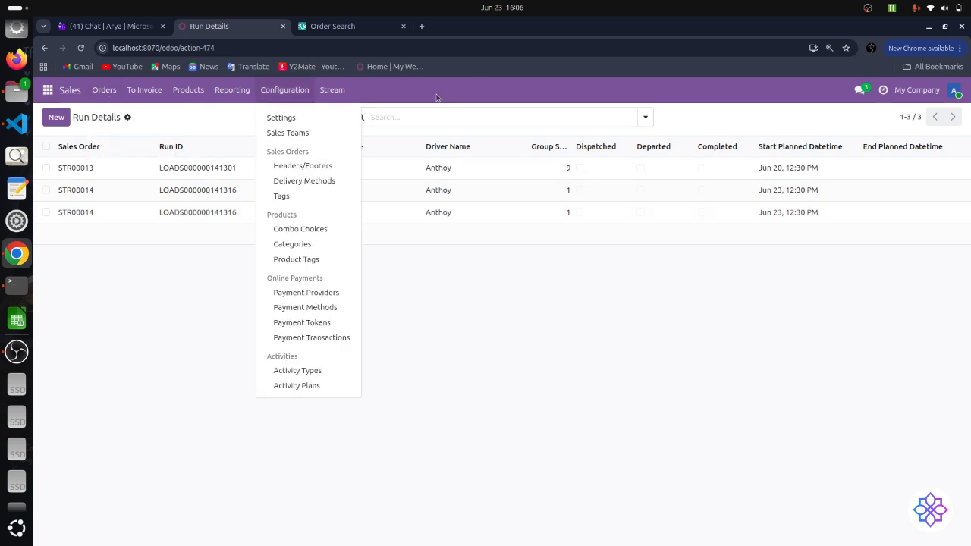